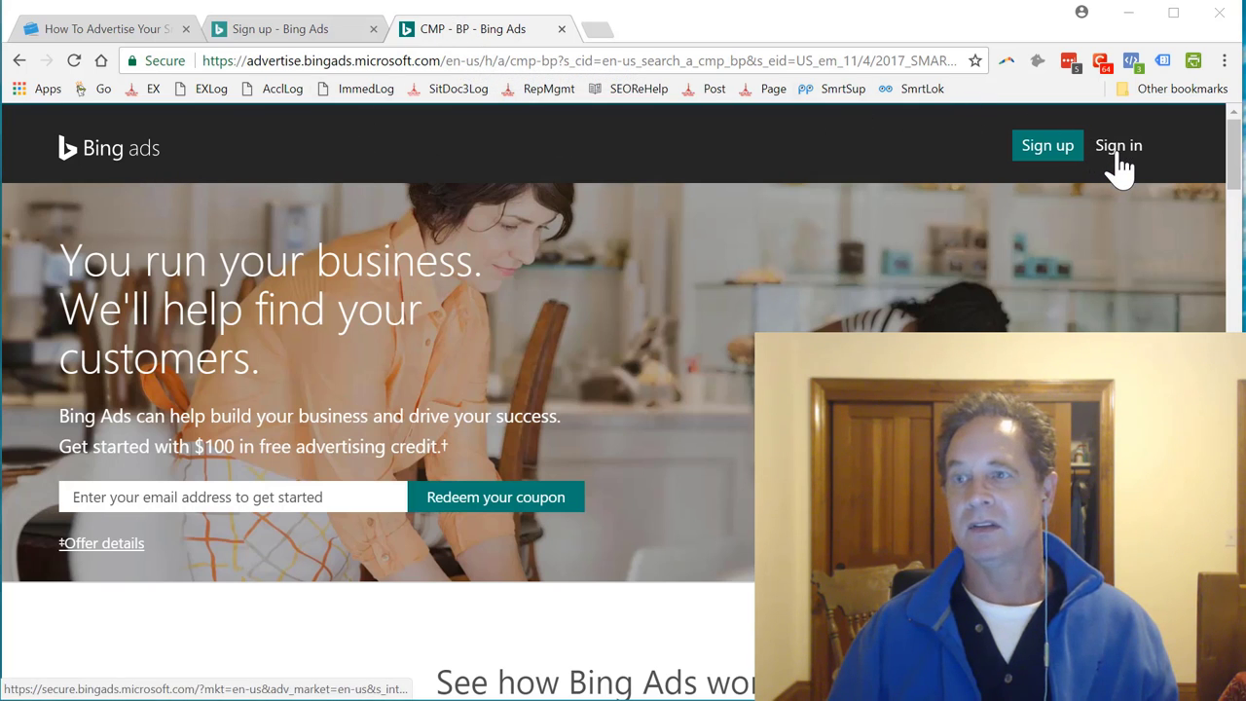
Start the Bing Ads sign-up and close the duplicate sign-up tab
left_click(1055, 156)
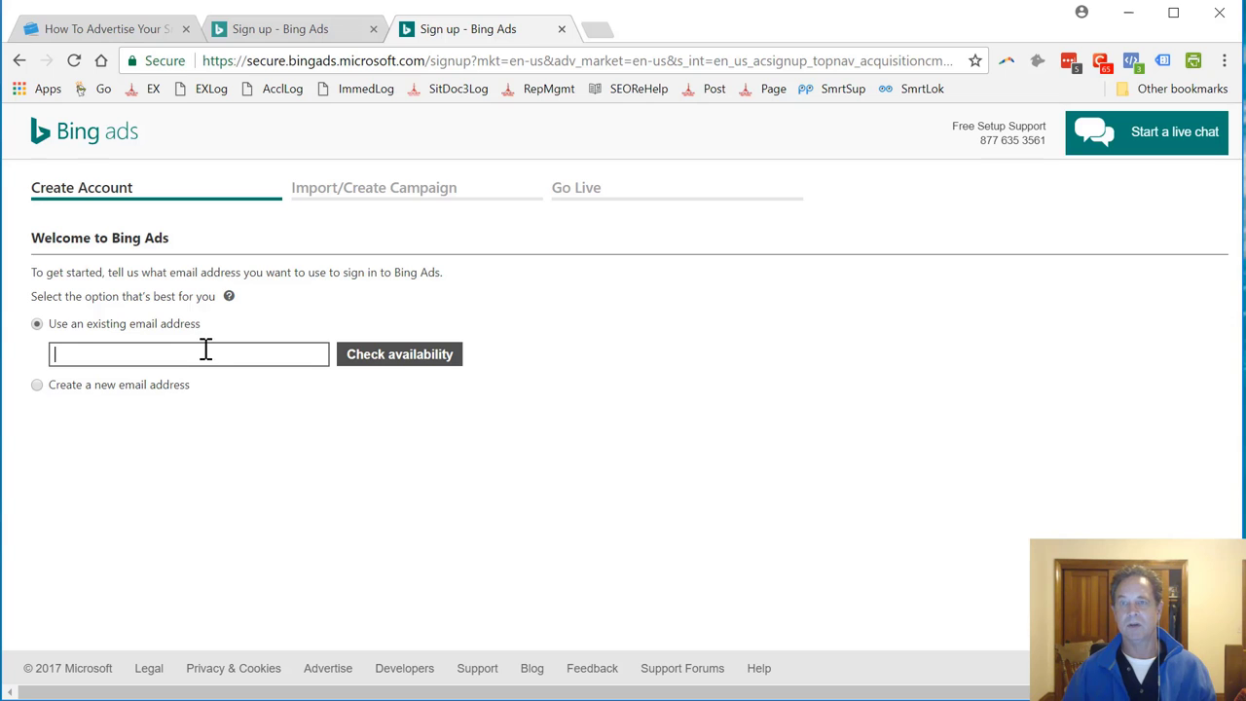
left_click(314, 39)
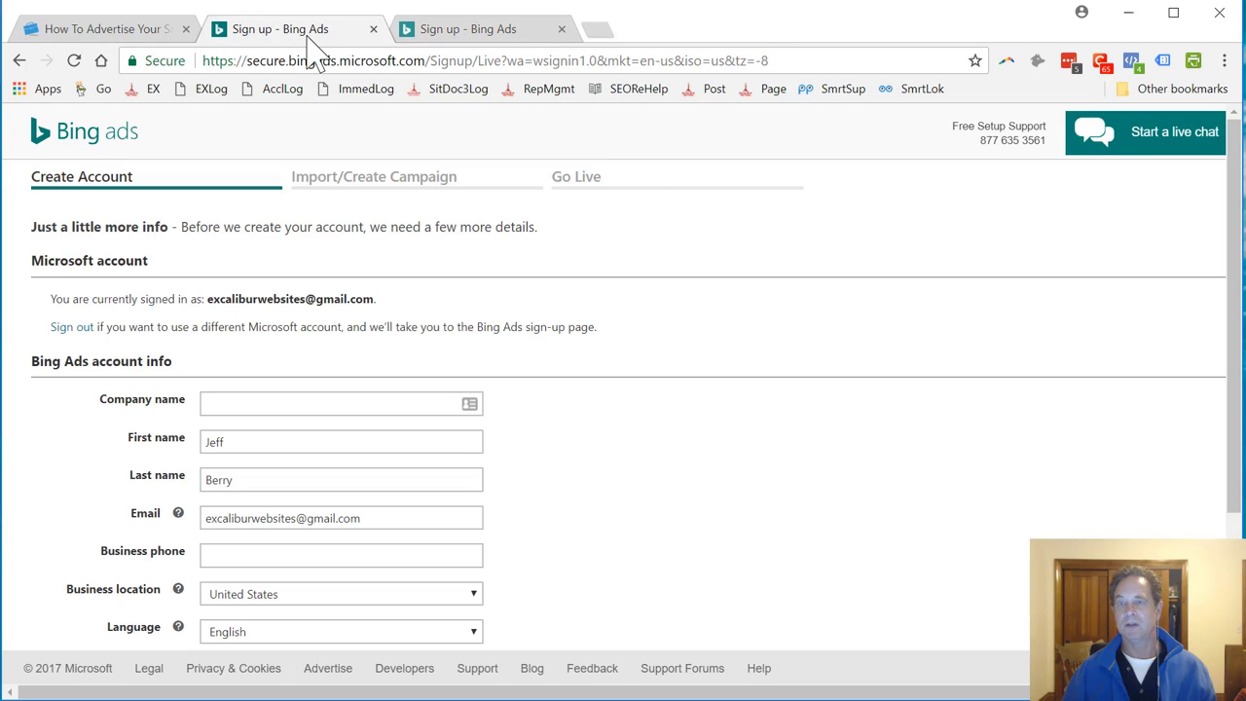
left_click(409, 31)
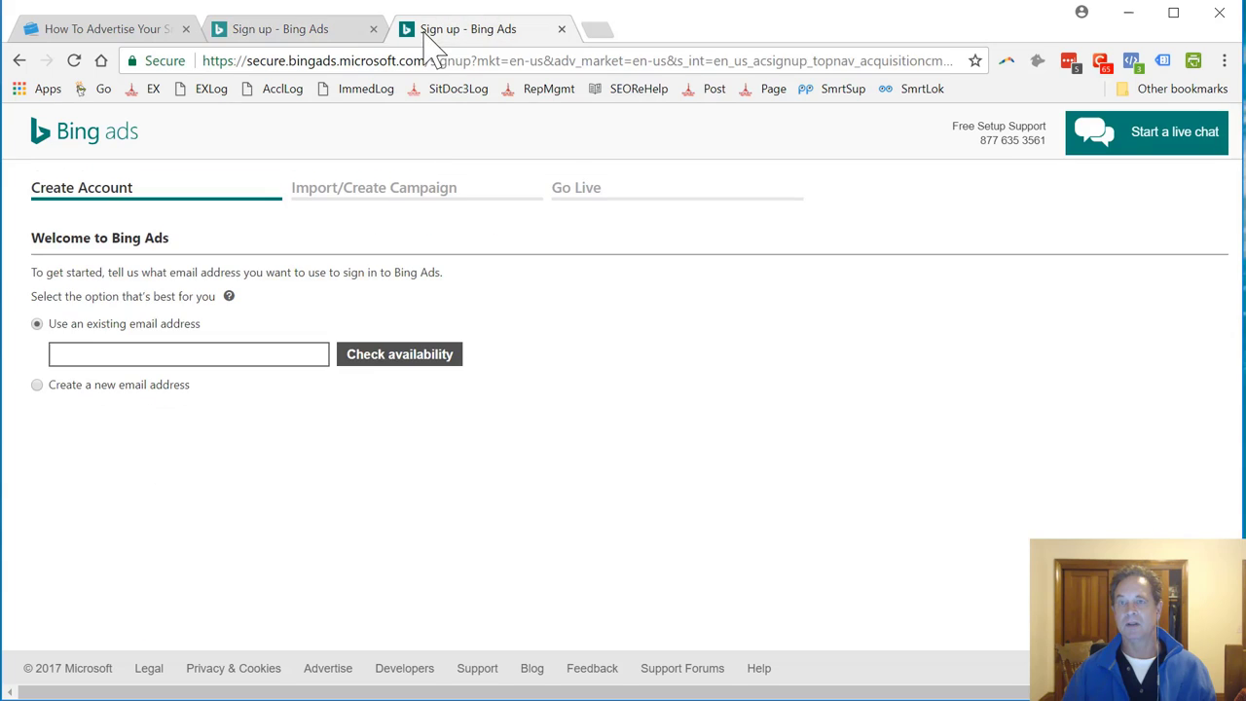
left_click(373, 29)
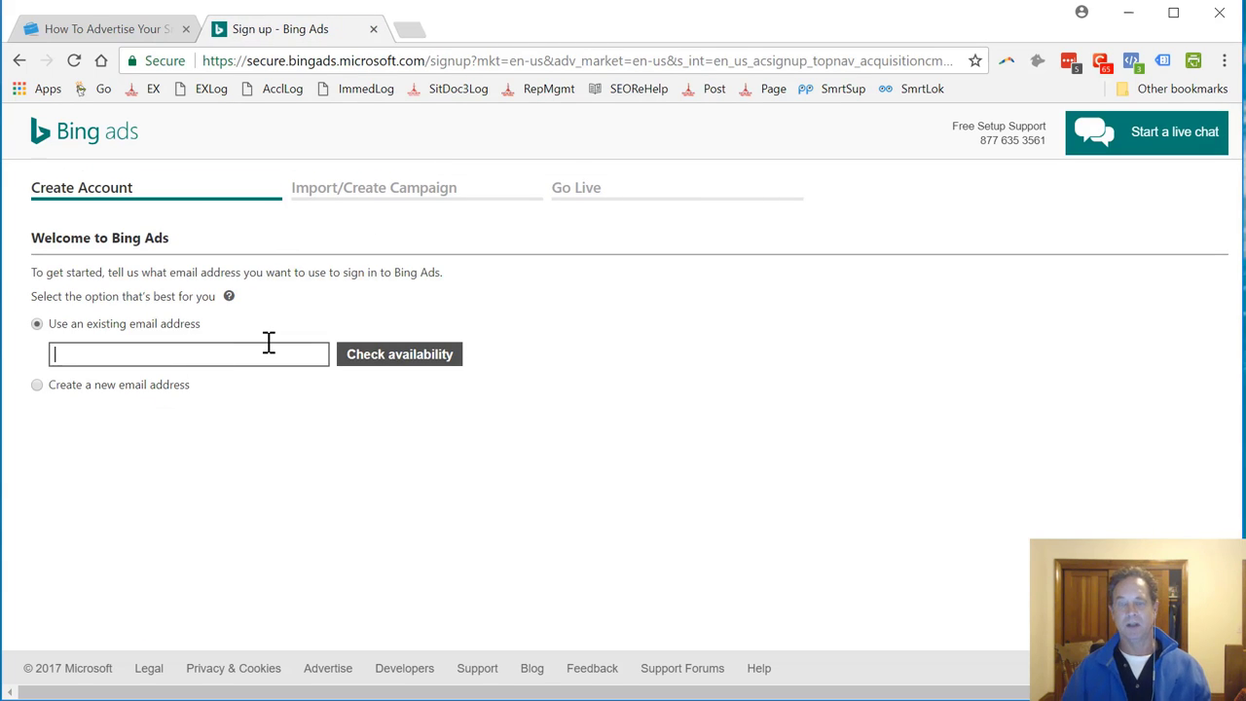
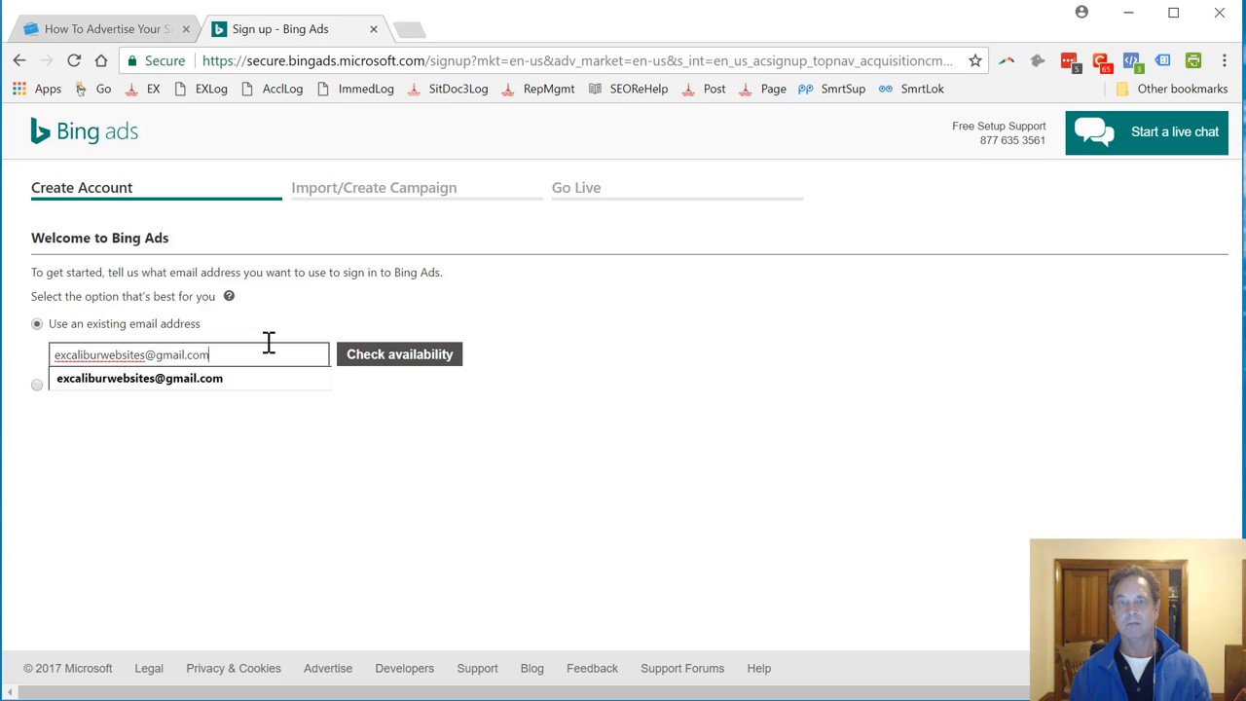
Enter the account e-mail address, confirm its availability, and continue to sign-in
left_click(390, 361)
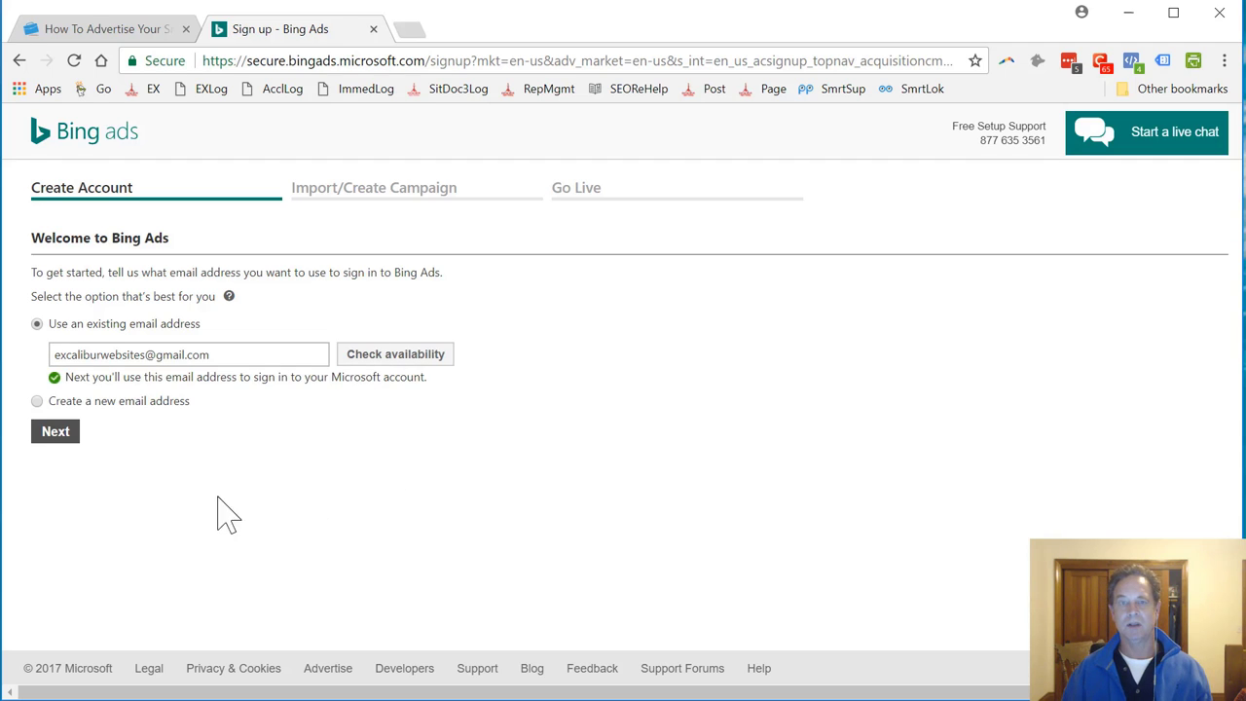
left_click(58, 438)
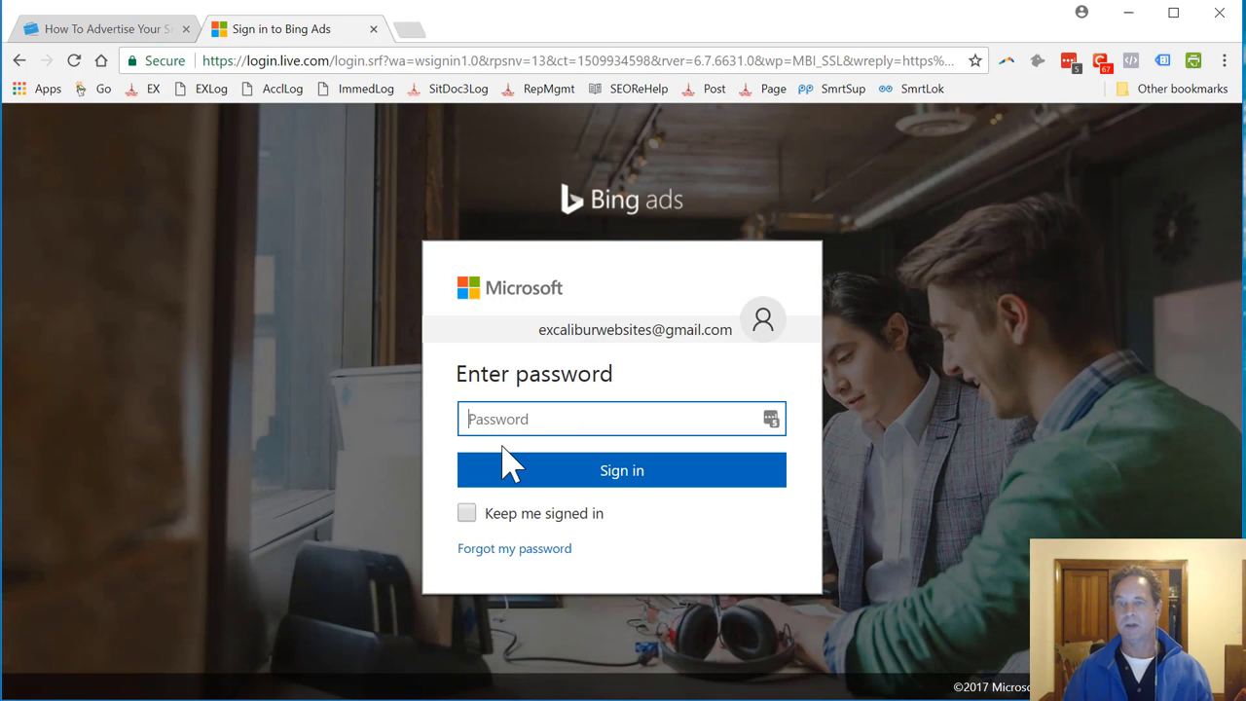
Sign in to Microsoft with the account password
type("•")
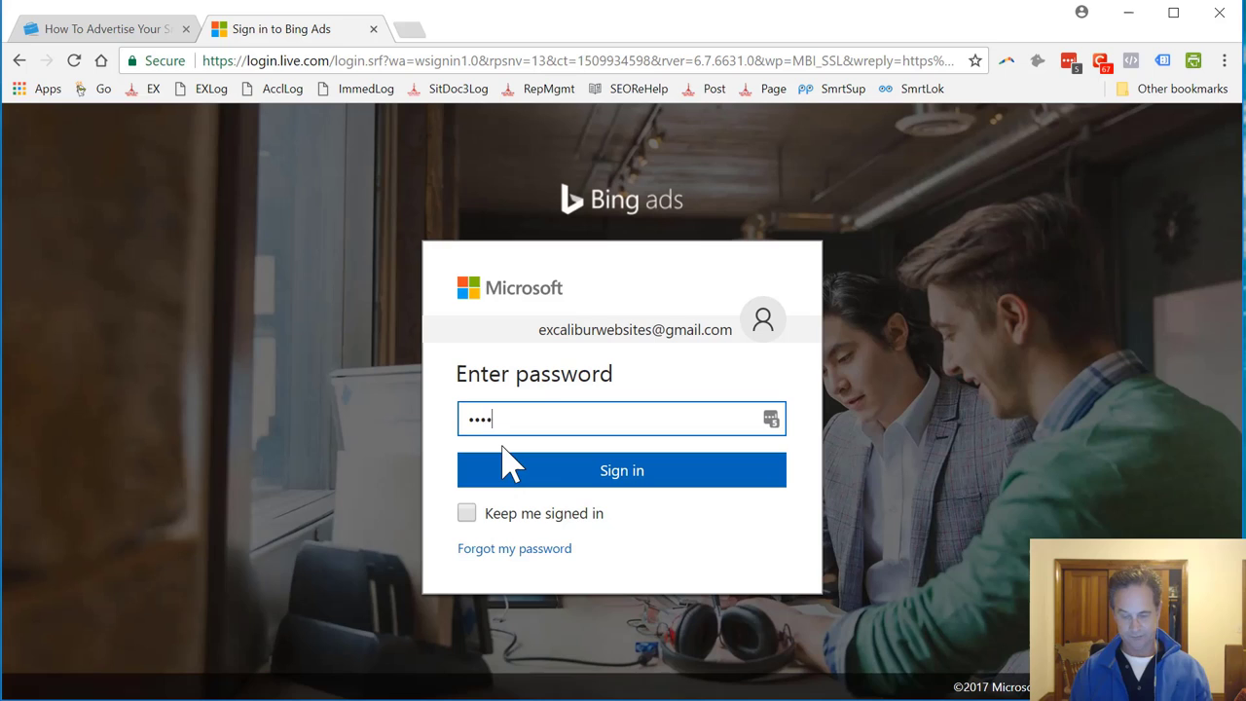
type("•••••••••••••••")
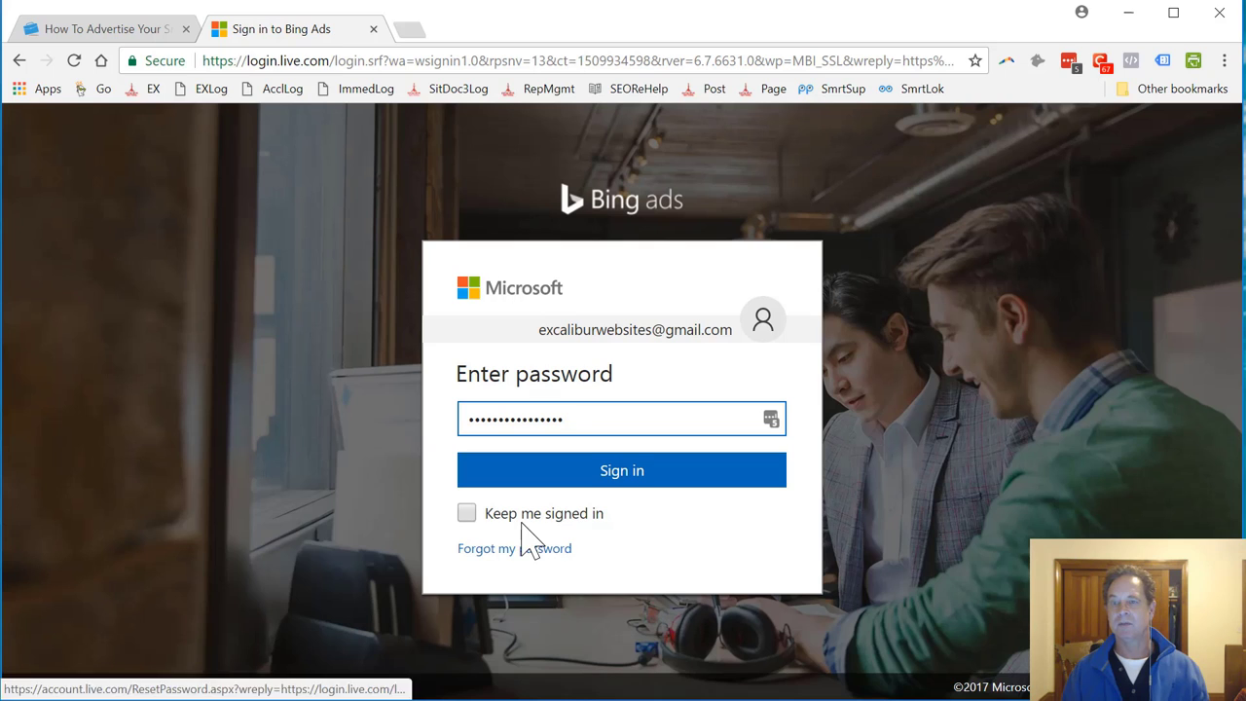
left_click(604, 486)
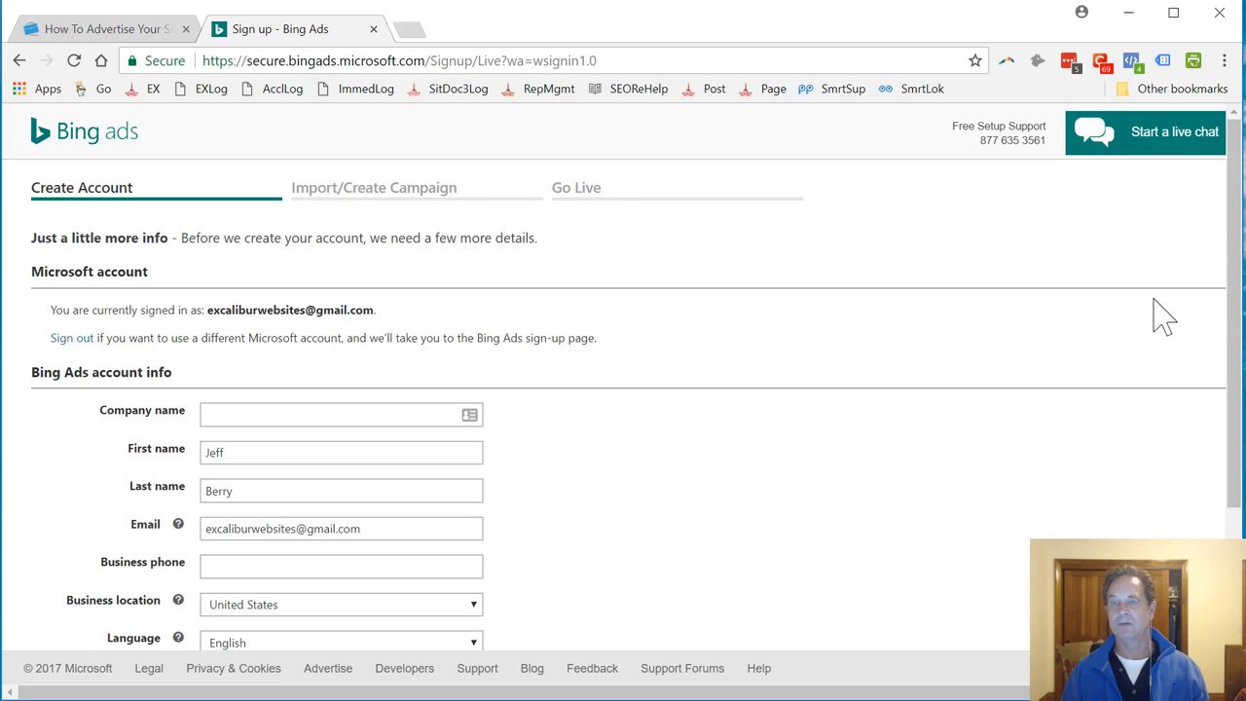
Fill in the company name and the business phone number
left_click_drag(1234, 268, 1238, 331)
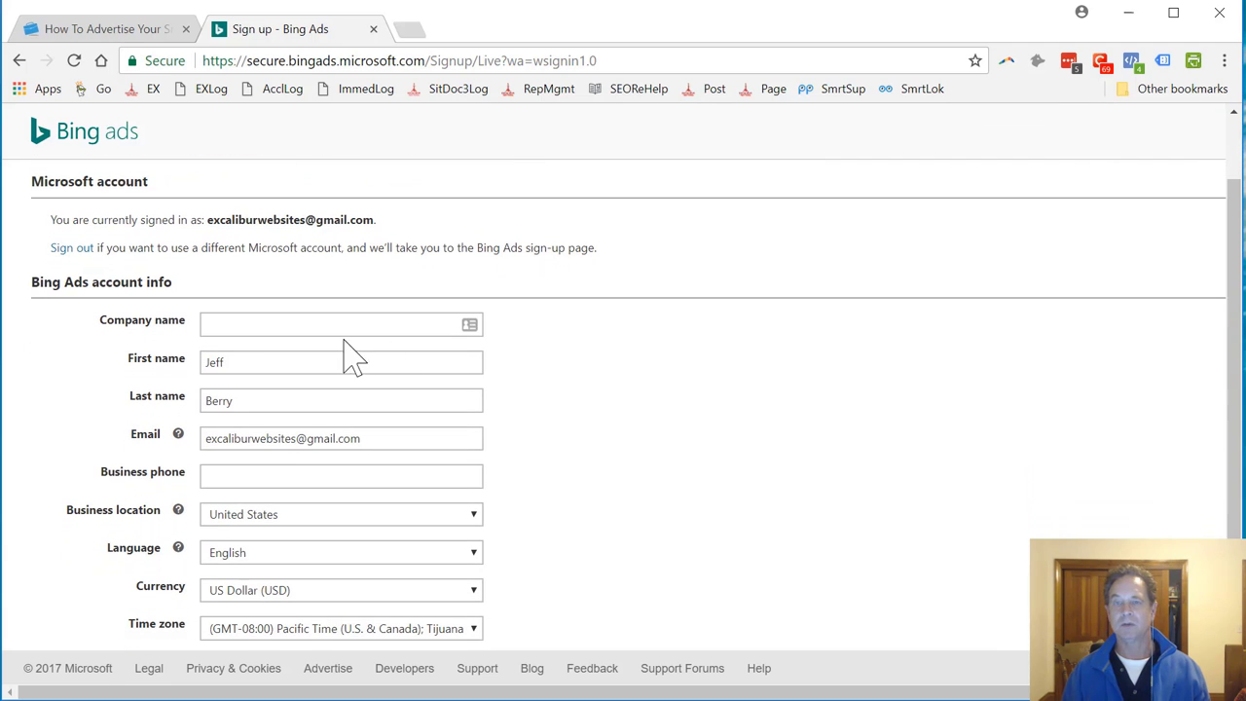
left_click(248, 329)
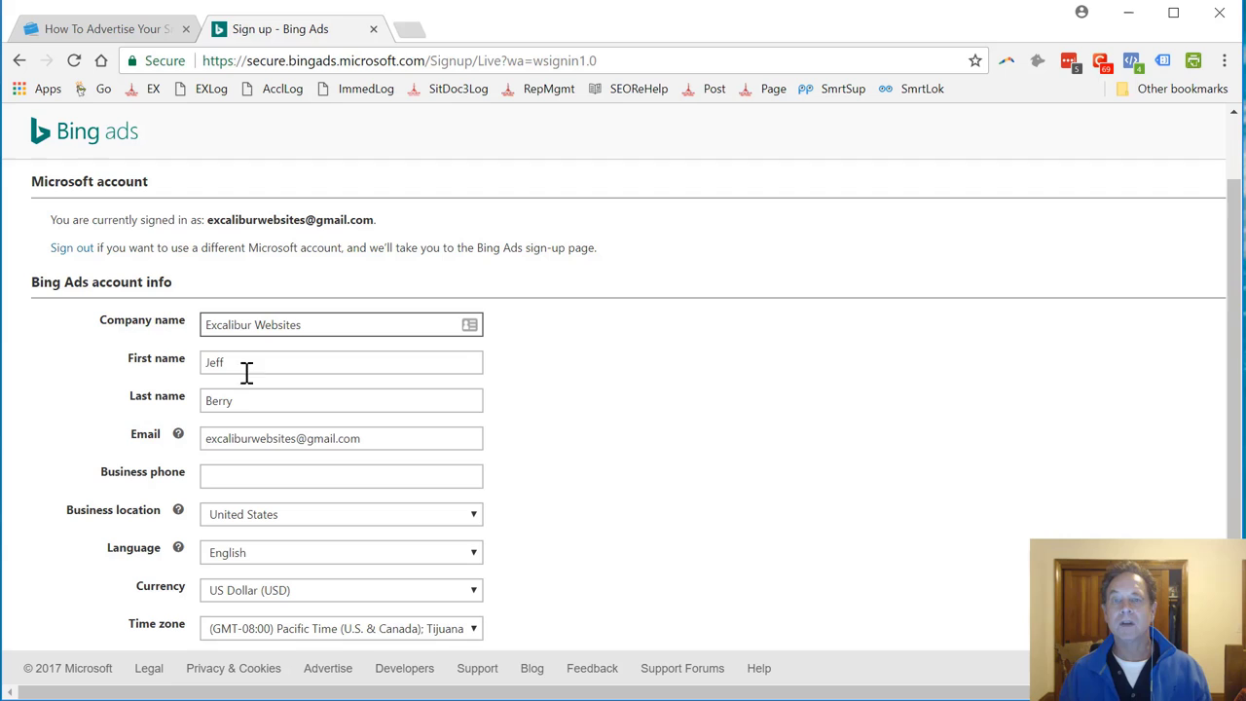
left_click(256, 472)
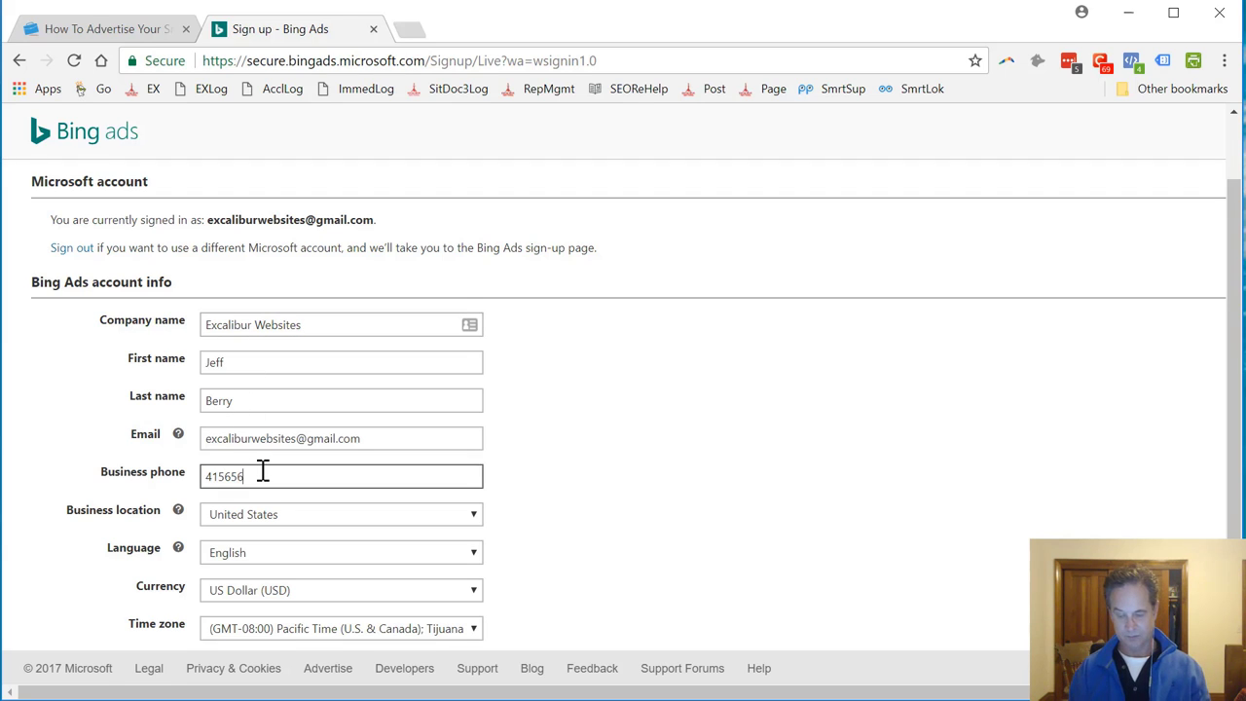
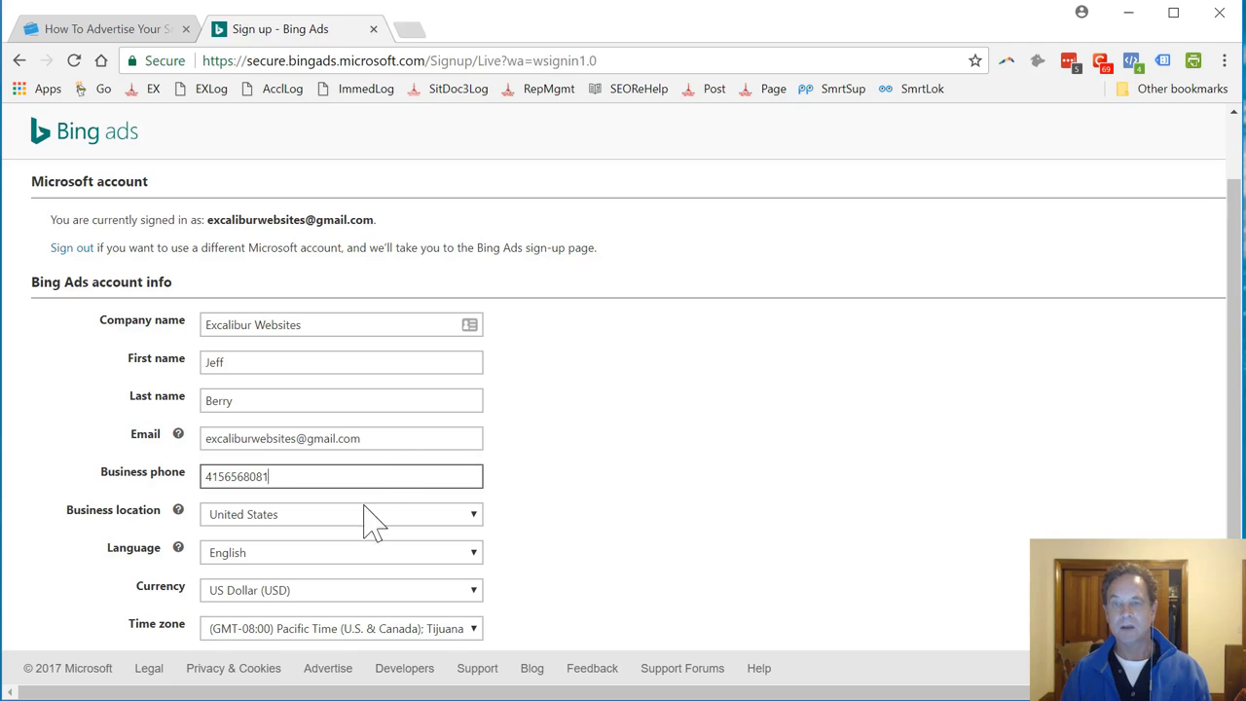
Opt out of Bing marketing e-mails and create the account
left_click(354, 400)
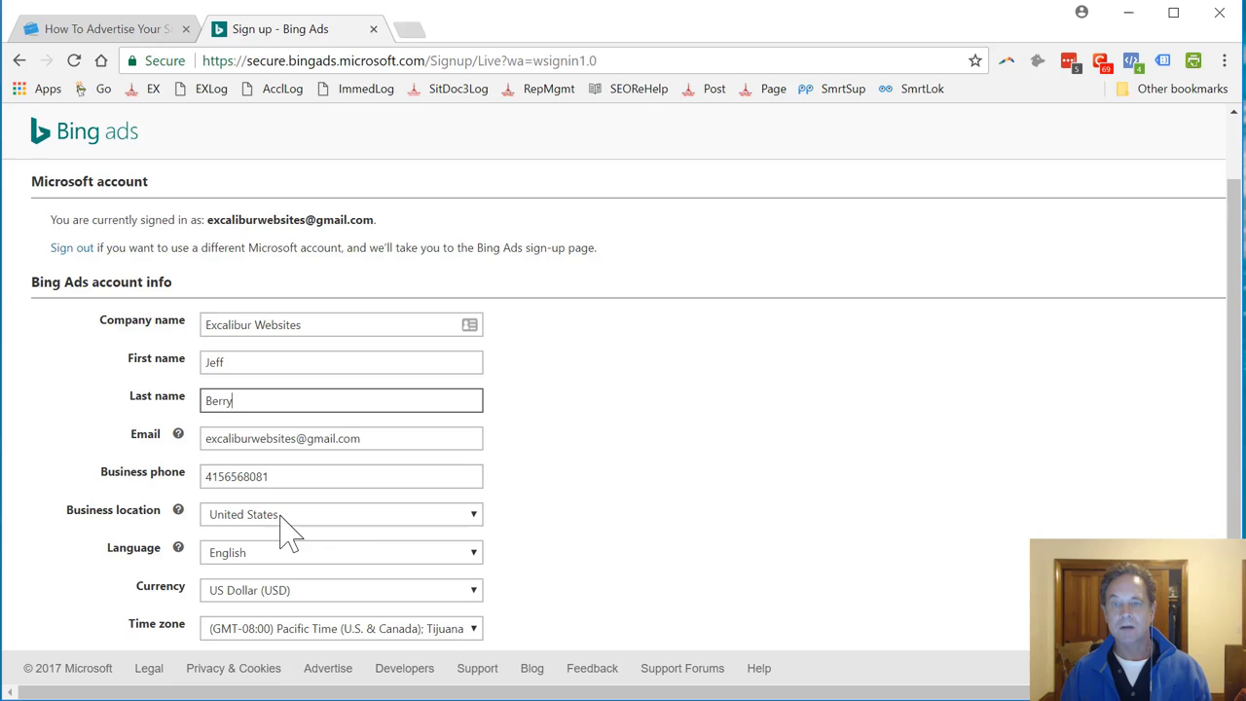
scroll(467, 574, "down", 3)
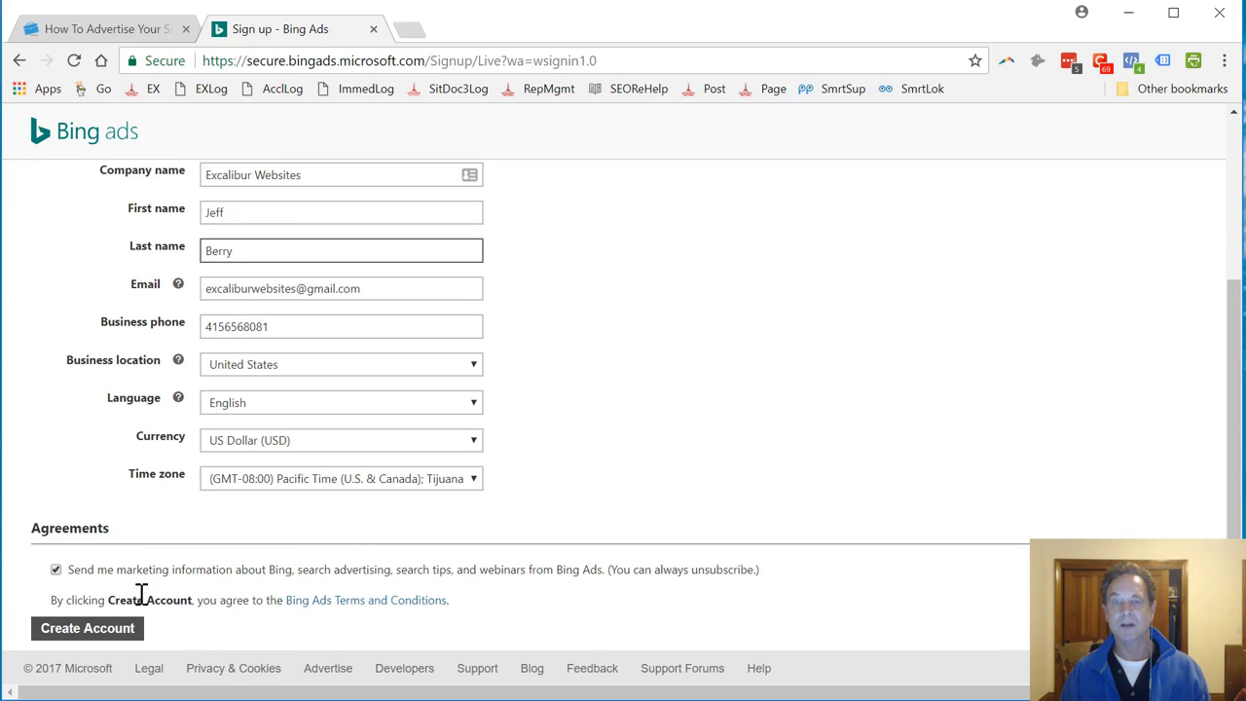
left_click(57, 571)
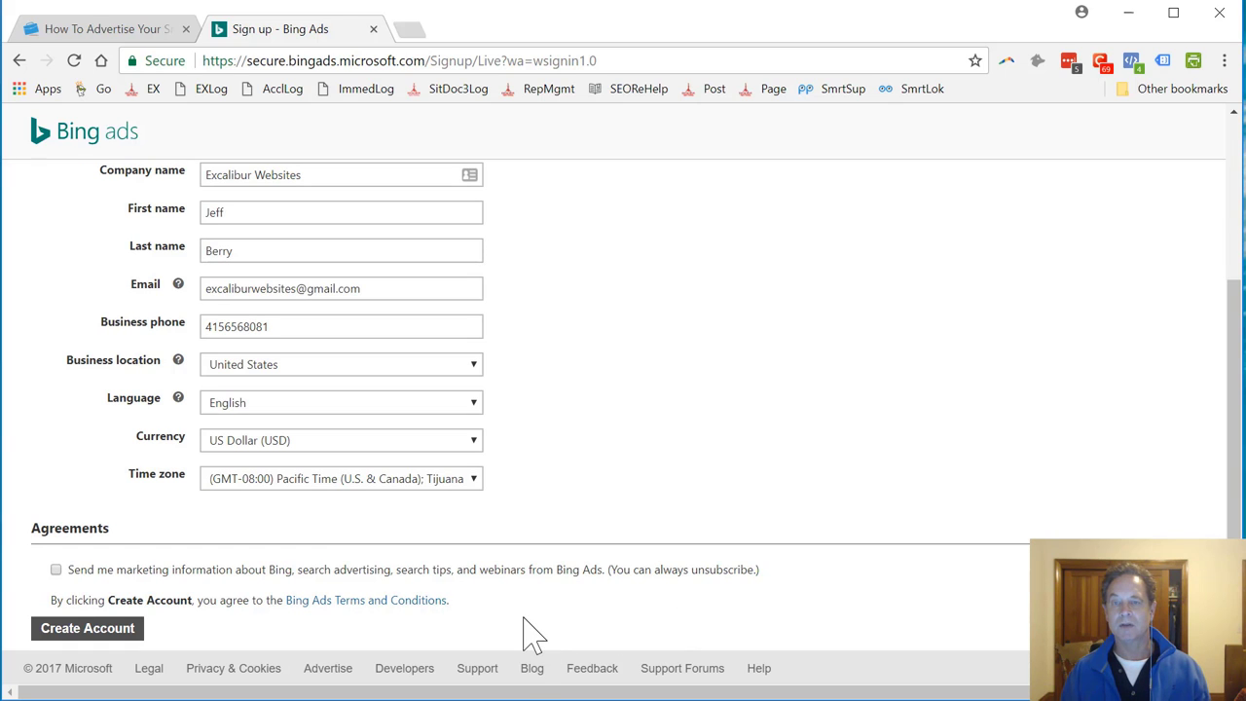
left_click(96, 632)
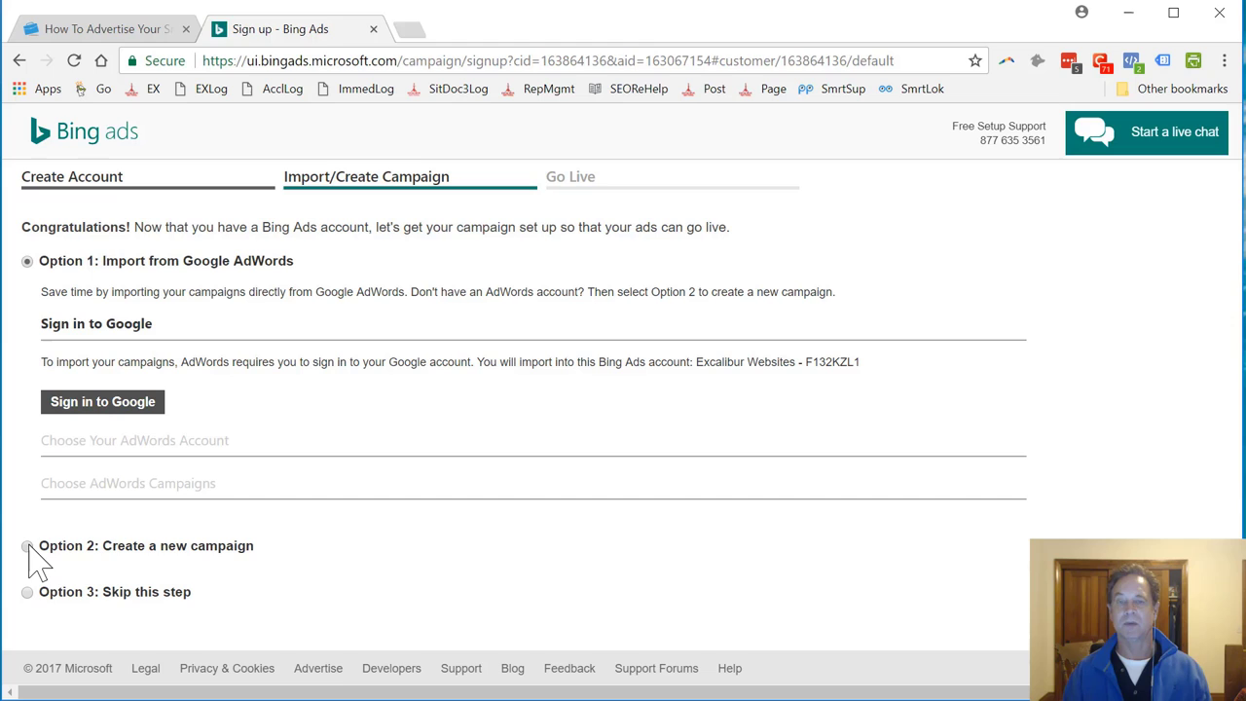
Choose Option 2: Create a new campaign
left_click(29, 547)
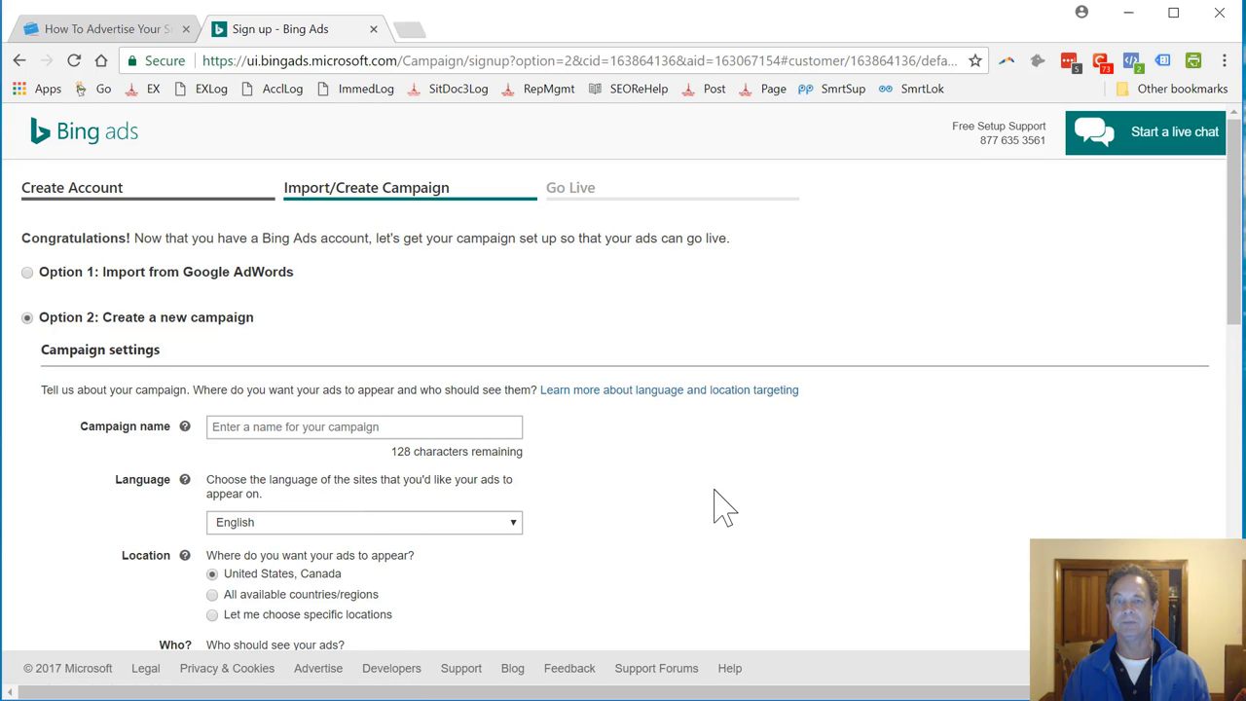
scroll(720, 506, "down", 3)
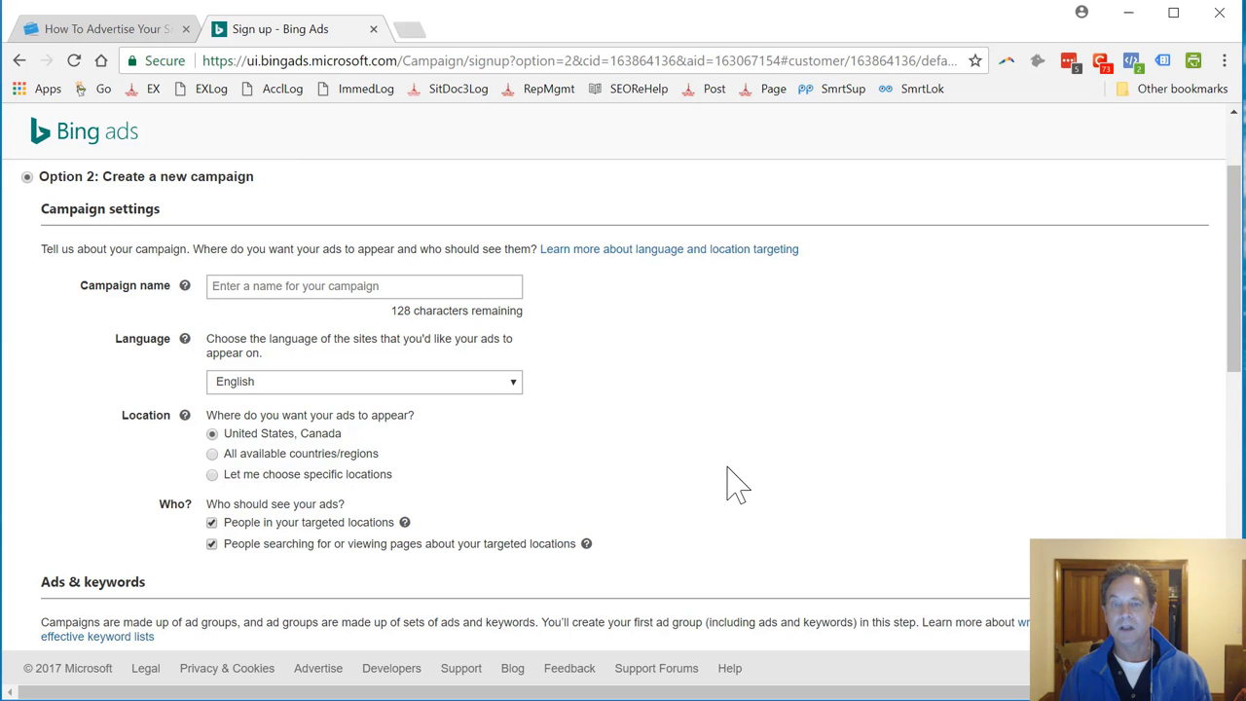
scroll(735, 481, "down", 3)
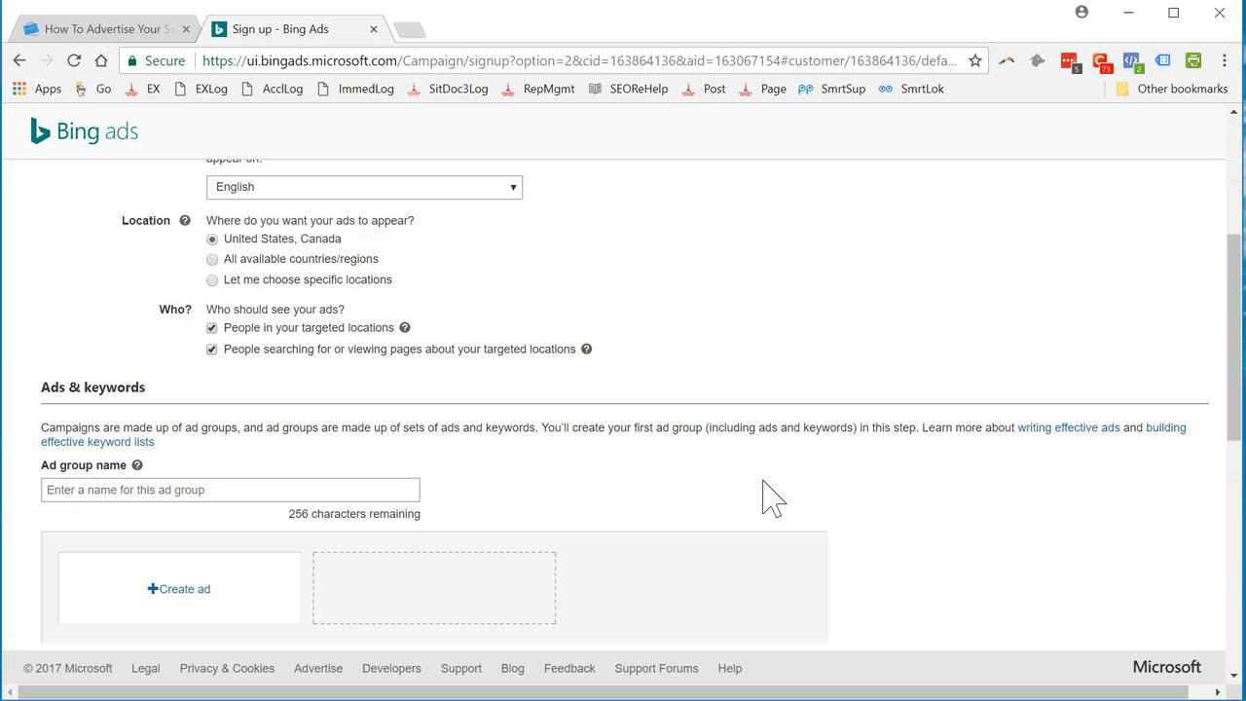
scroll(764, 482, "down", 3)
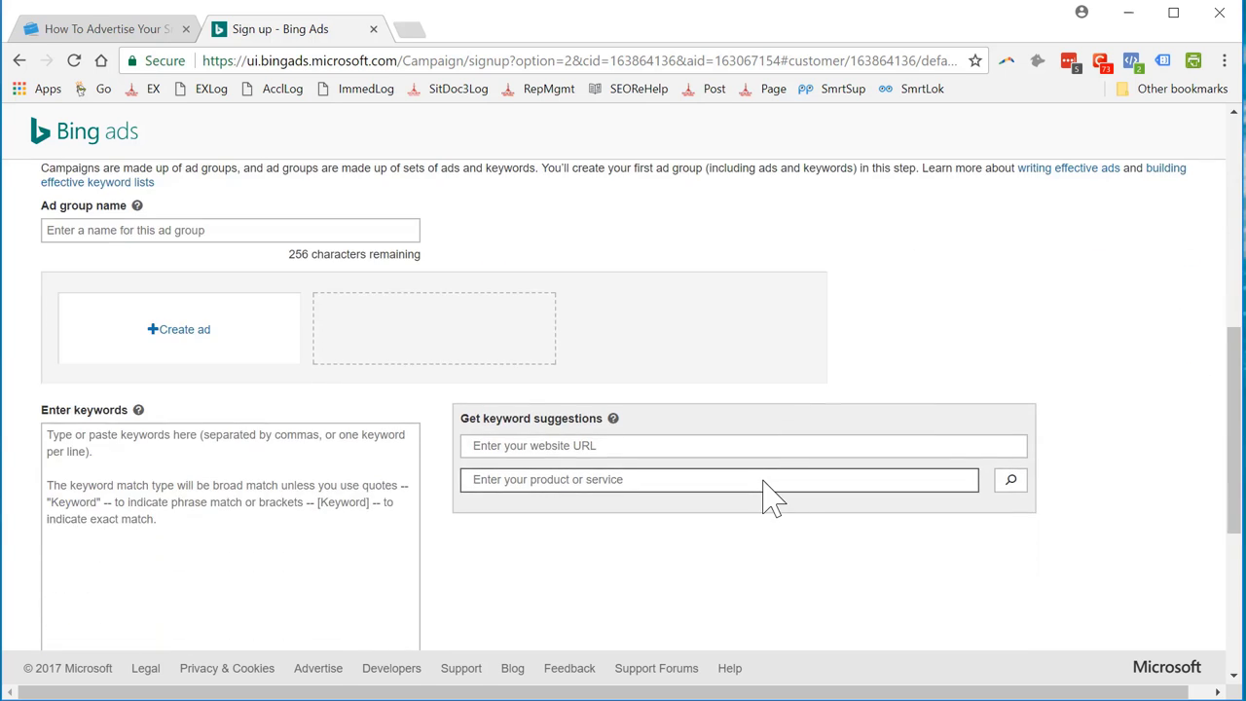
scroll(792, 536, "down", 5)
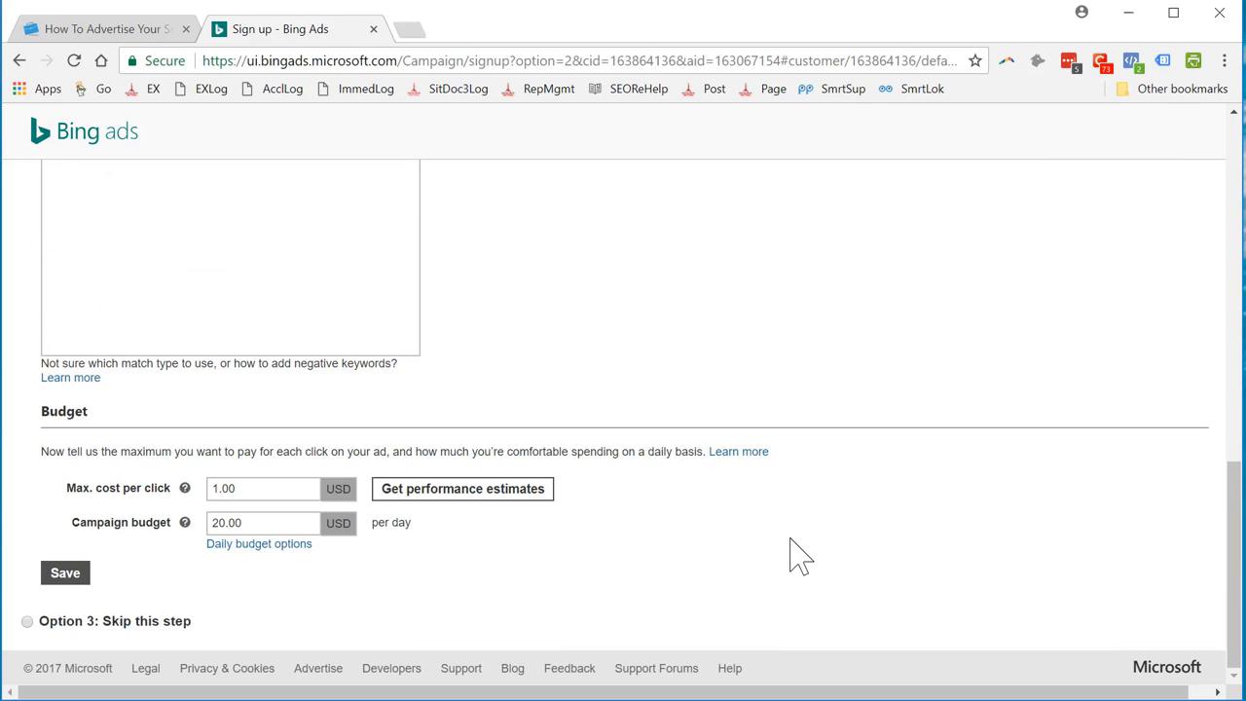
scroll(784, 500, "up", 15)
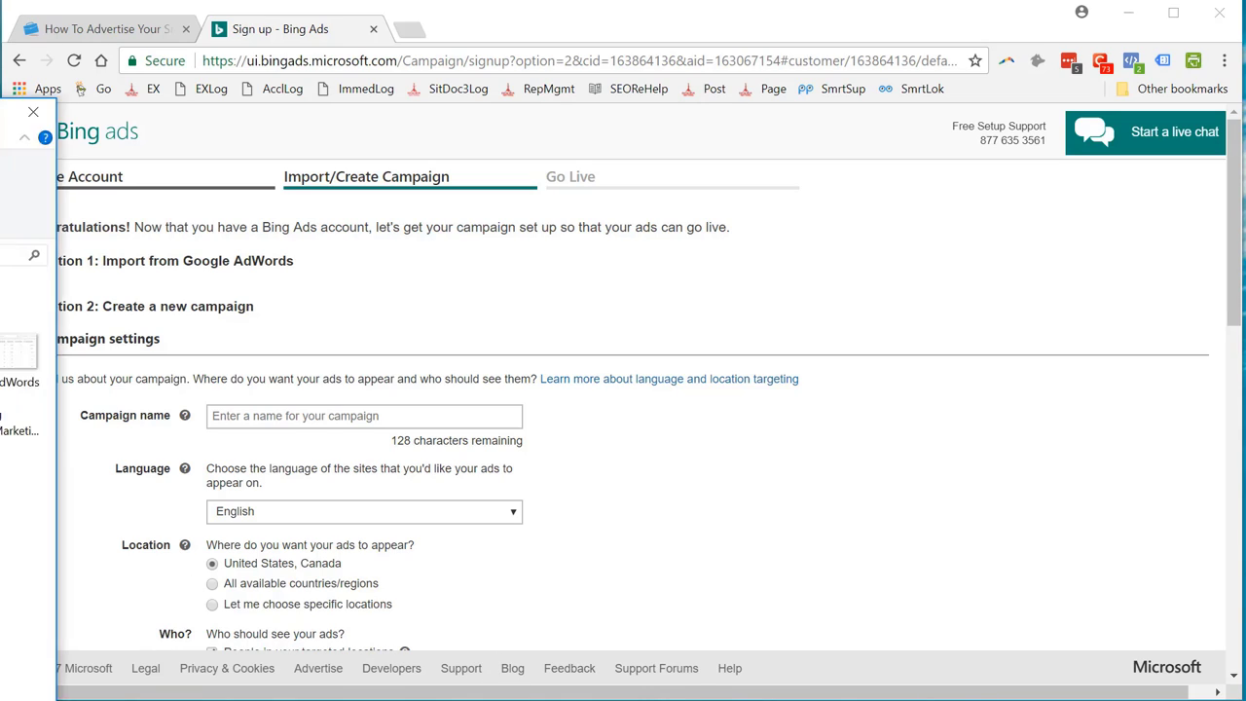
Flip back through the Coastline Marketing screenshots to Most Valuable Keywords, then minimise Photos
left_click_drag(0, 200, 687, 0)
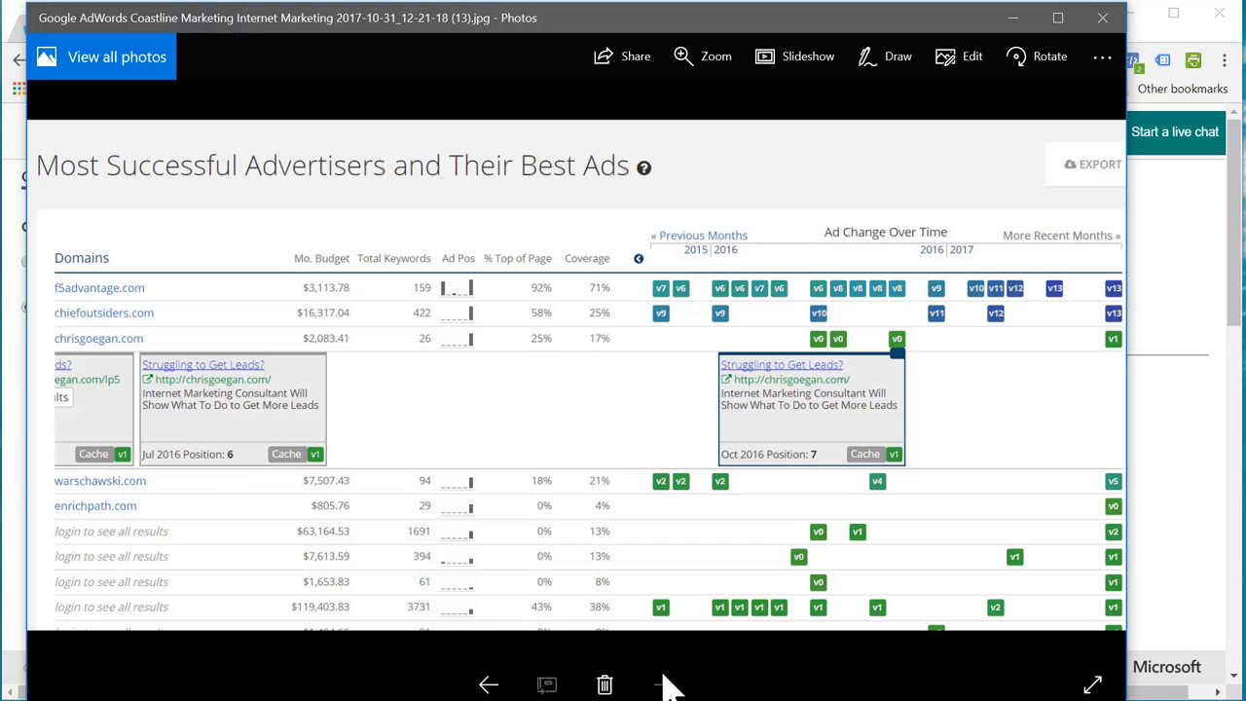
left_click(489, 685)
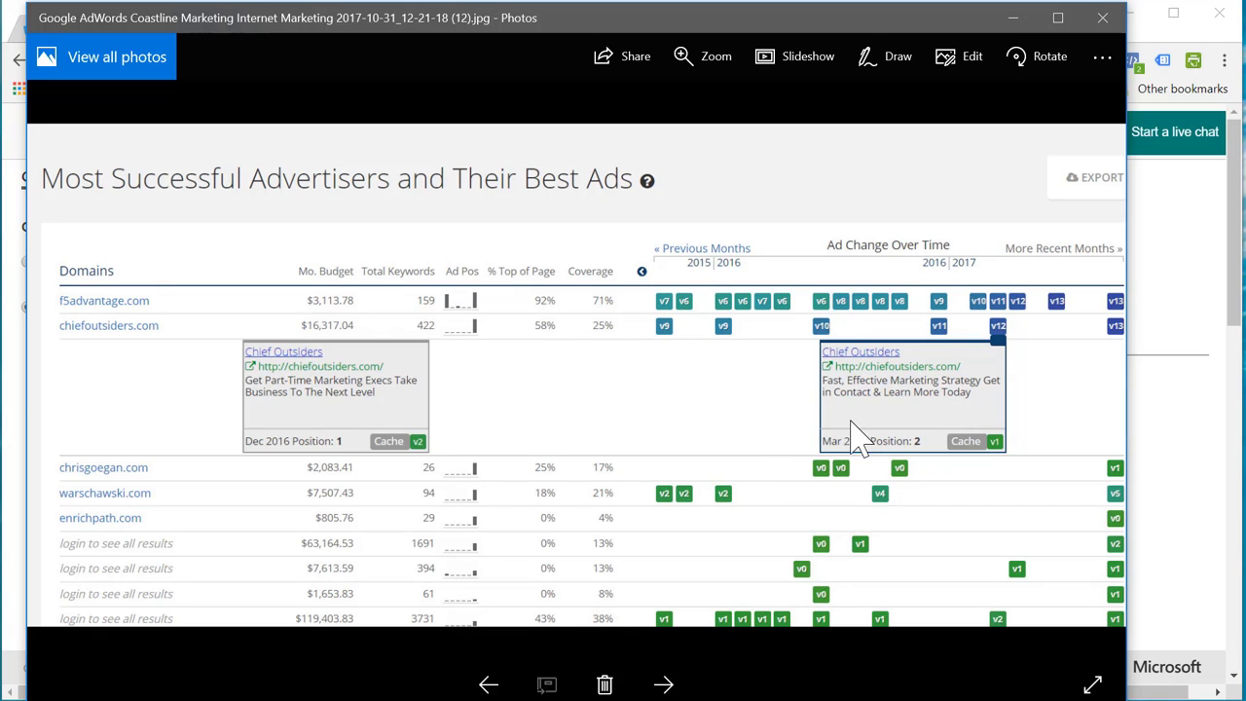
left_click(490, 686)
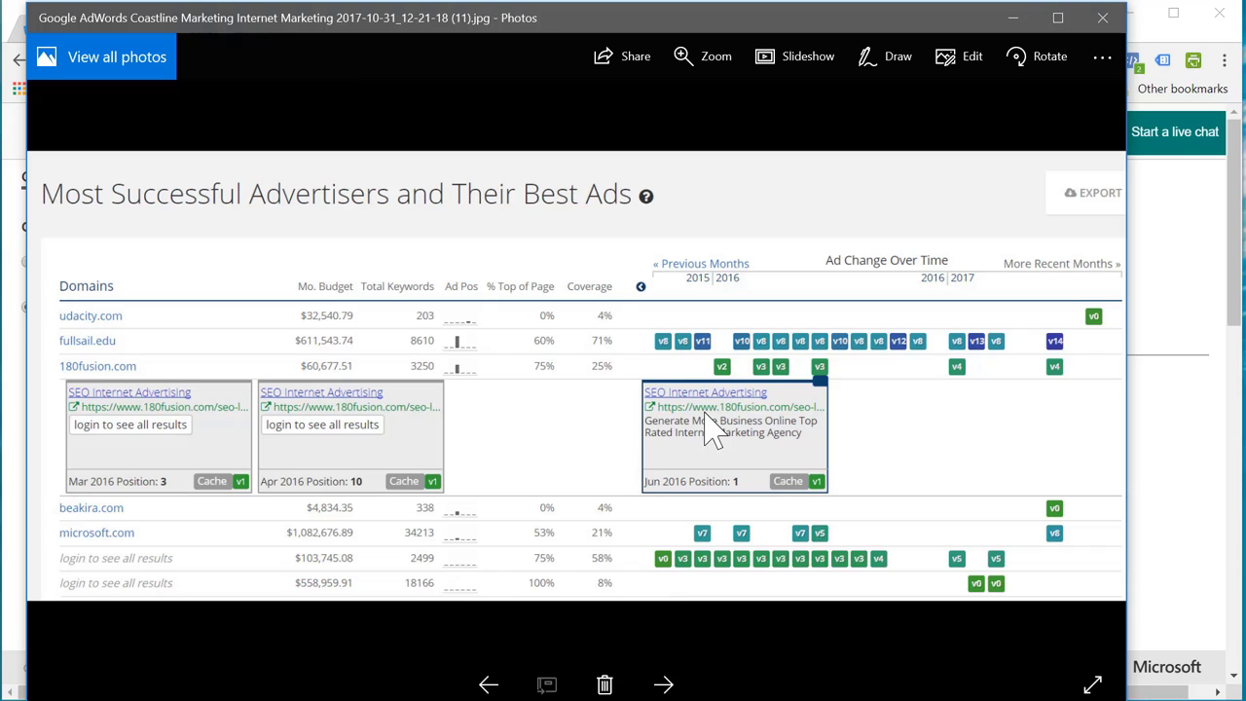
left_click(489, 685)
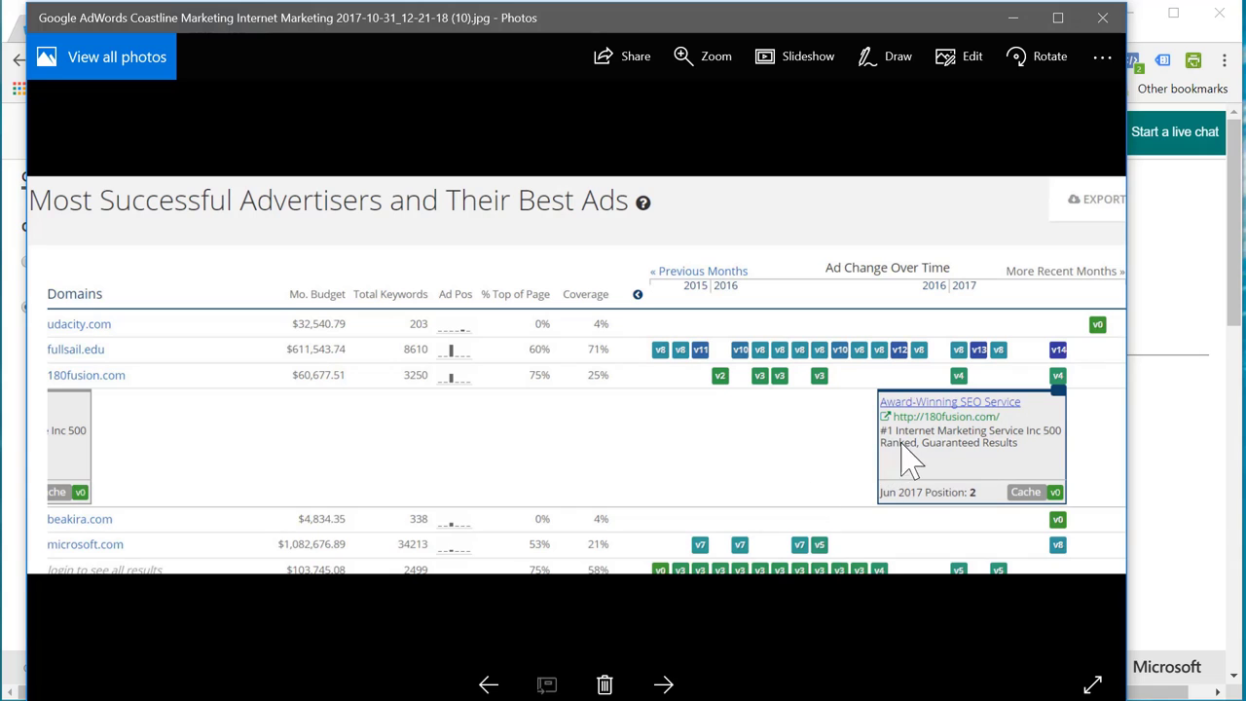
left_click(488, 685)
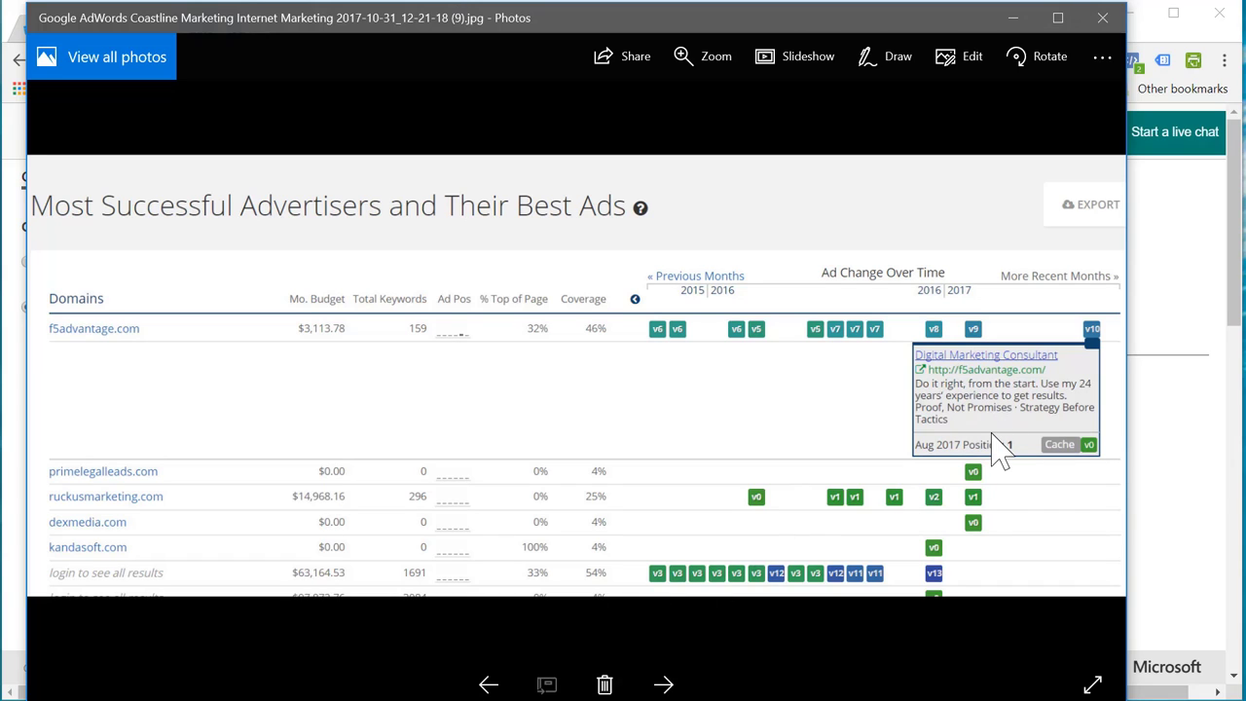
left_click(487, 684)
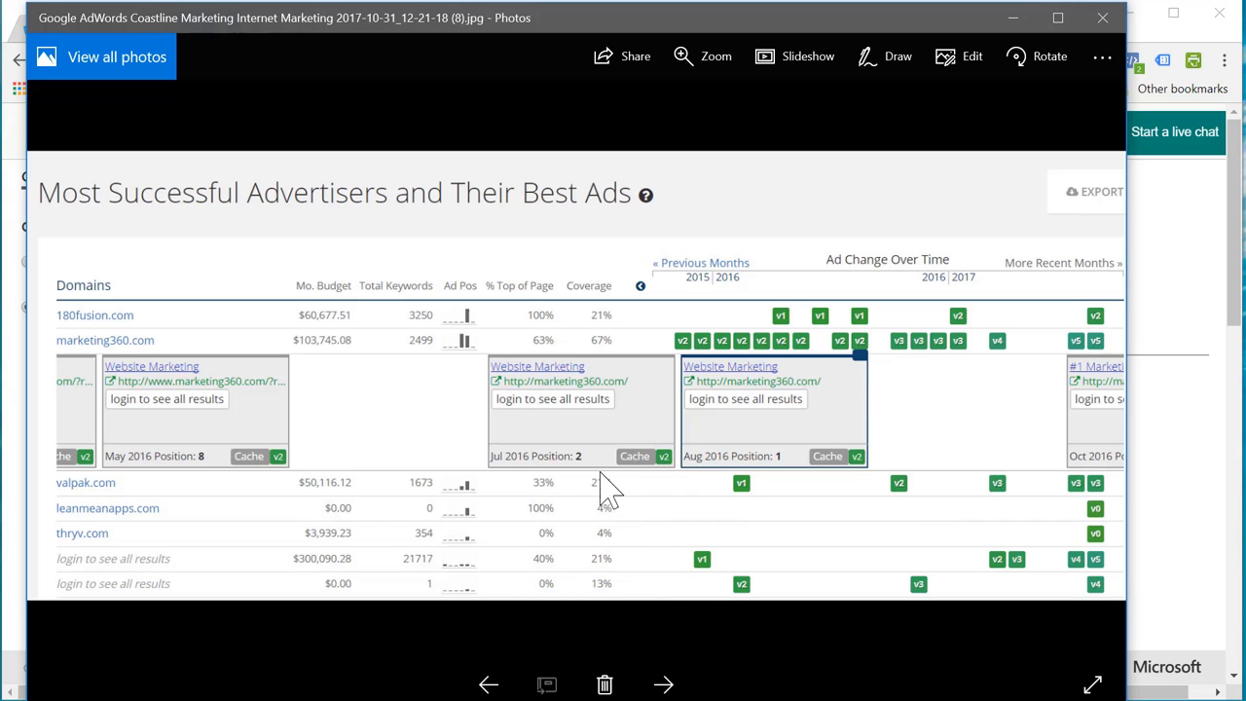
left_click(662, 685)
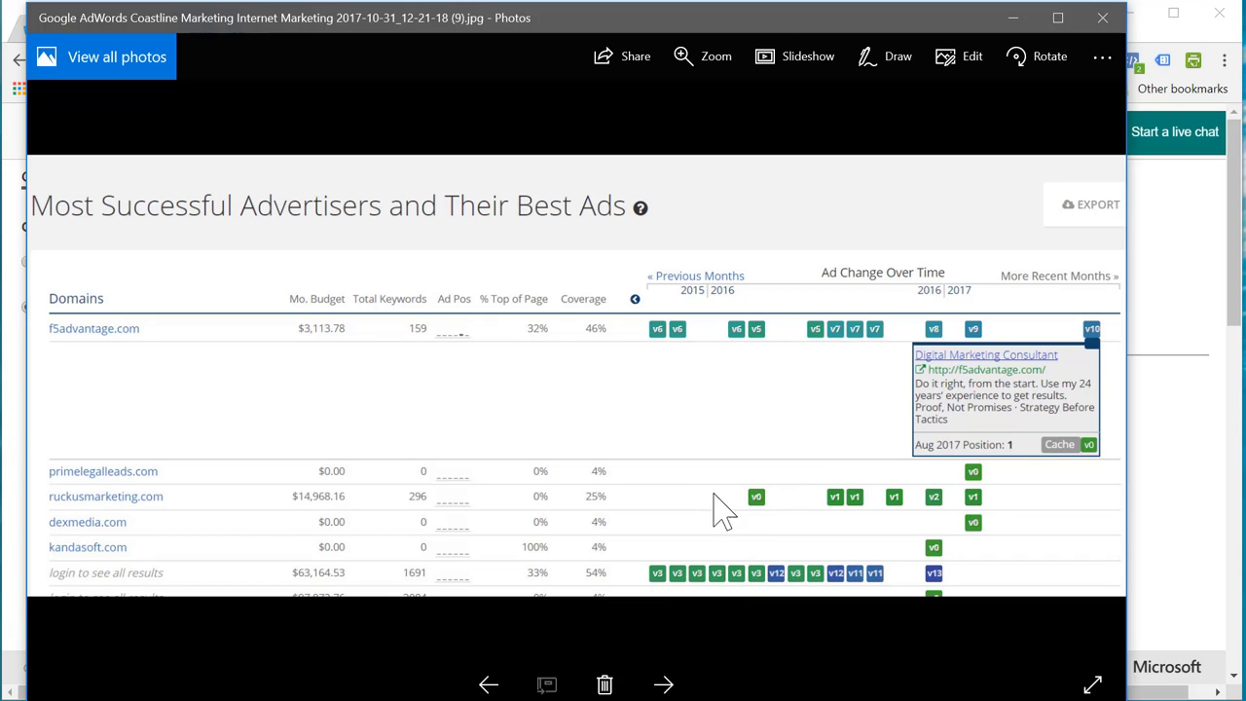
left_click(488, 684)
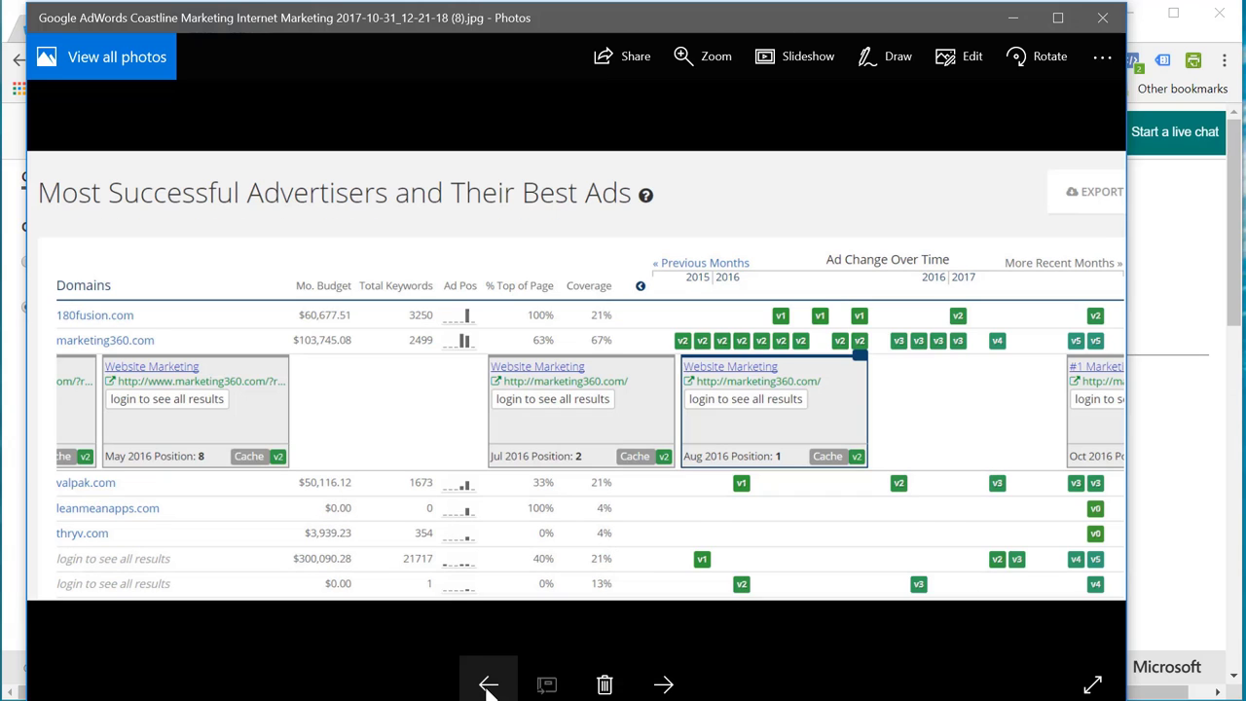
left_click(488, 684)
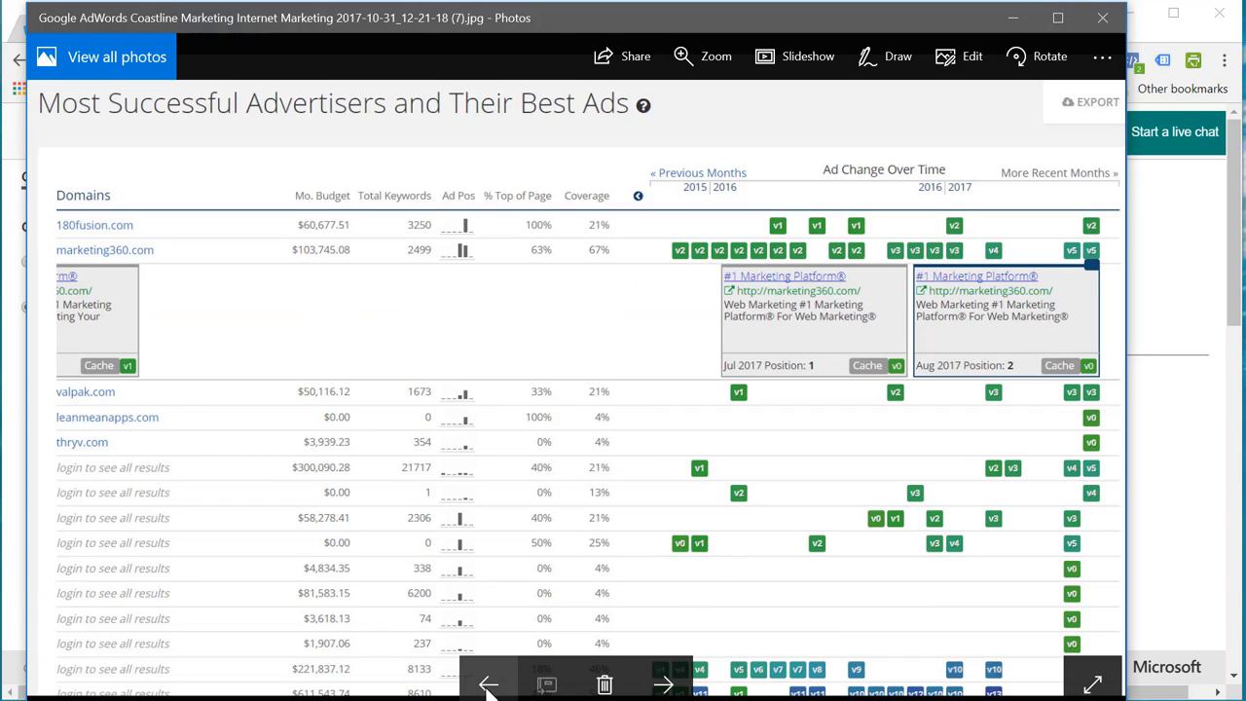
left_click(488, 685)
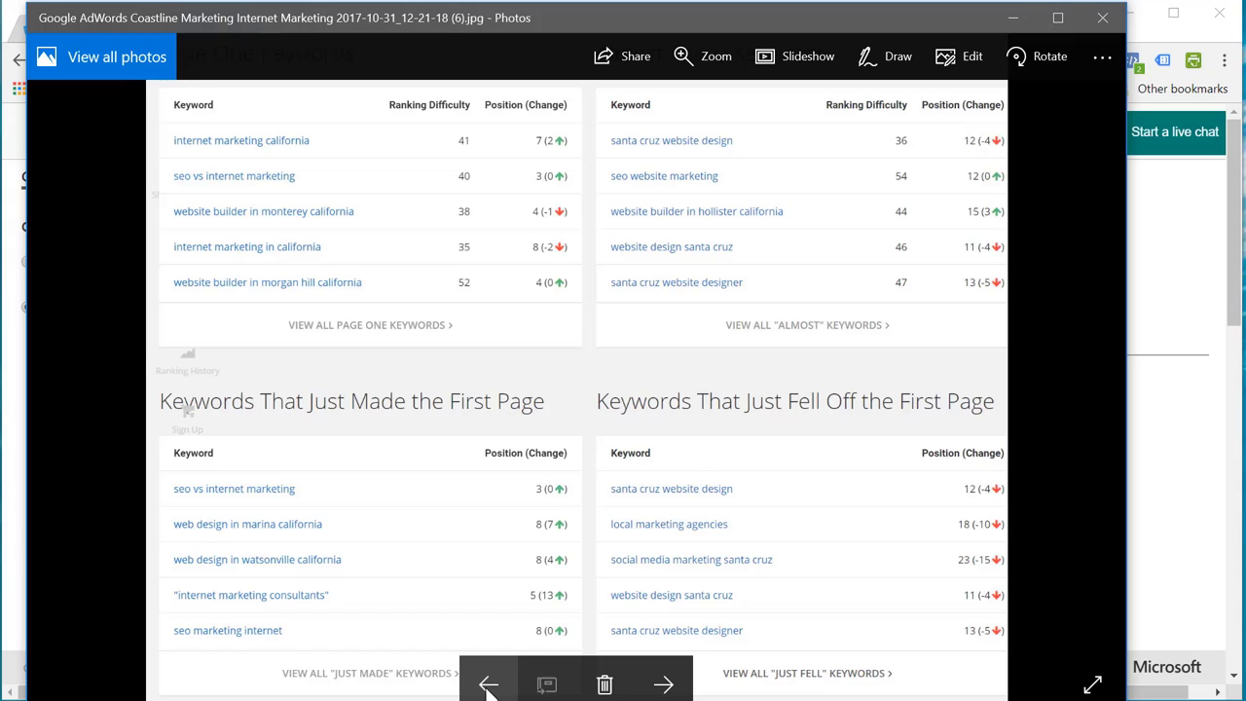
left_click(490, 685)
left_click(488, 684)
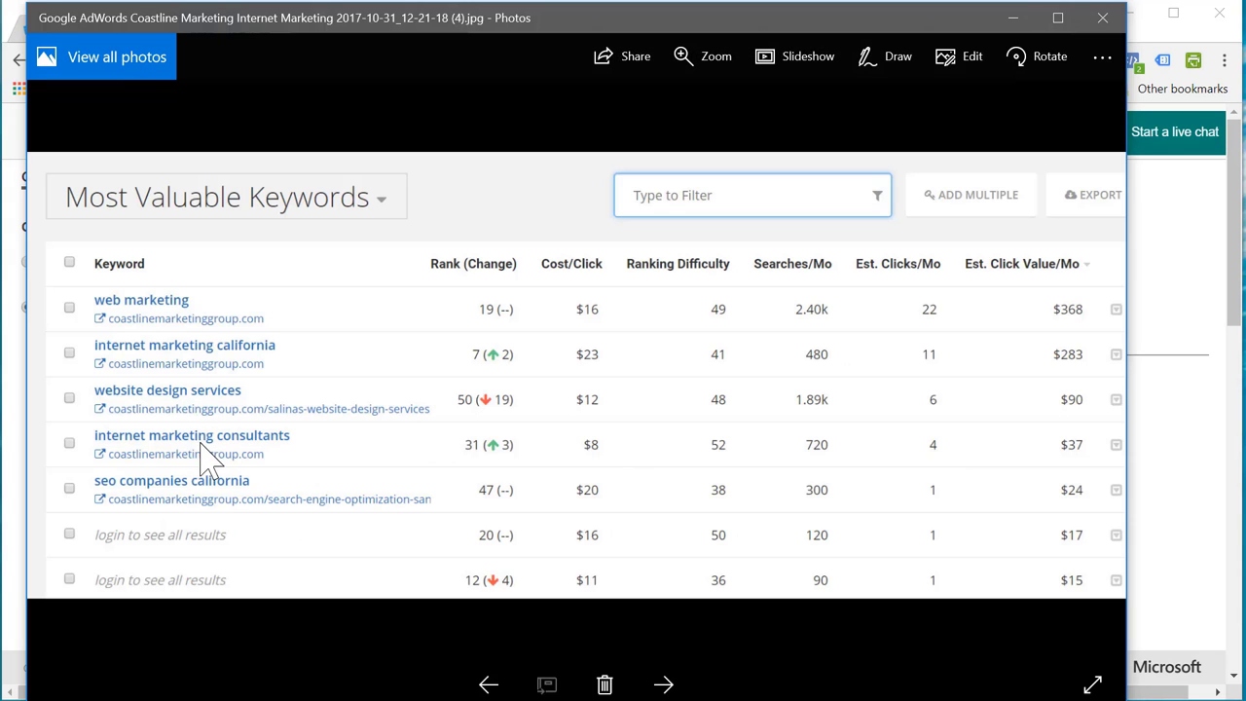
key("super+Down")
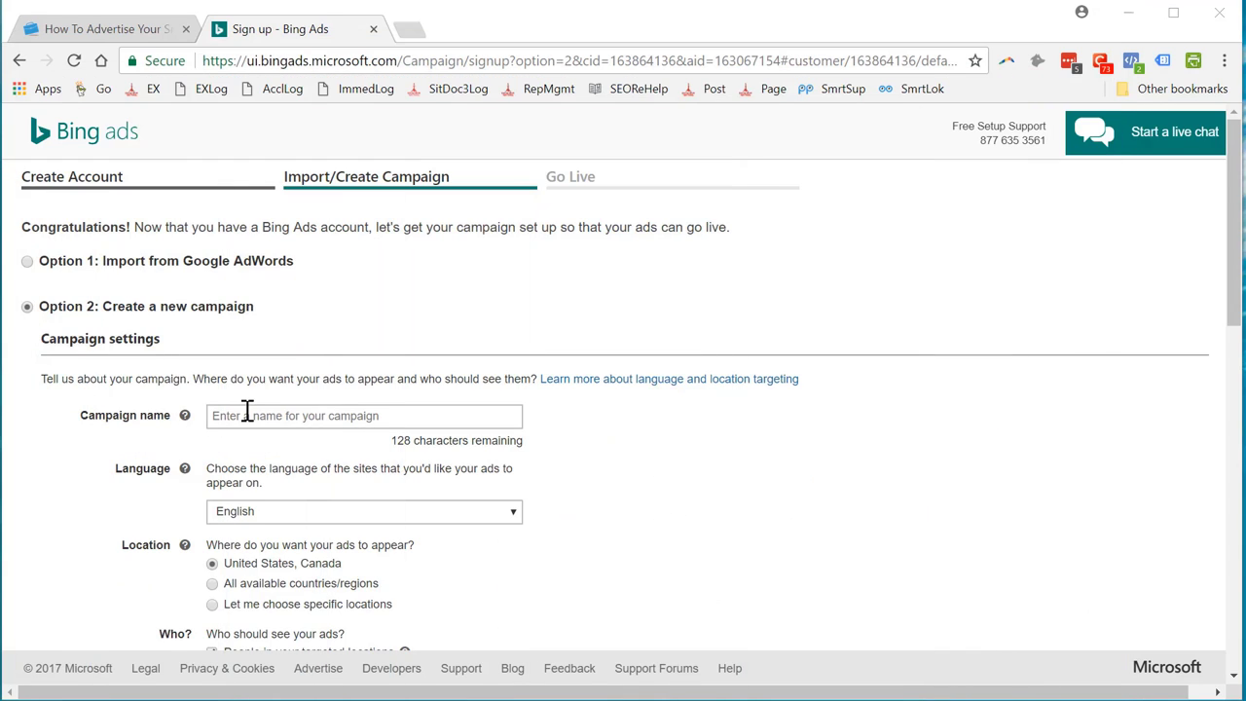
Name the campaign 'Internet Marketing Consultant' and switch to specific-location targeting
left_click(247, 412)
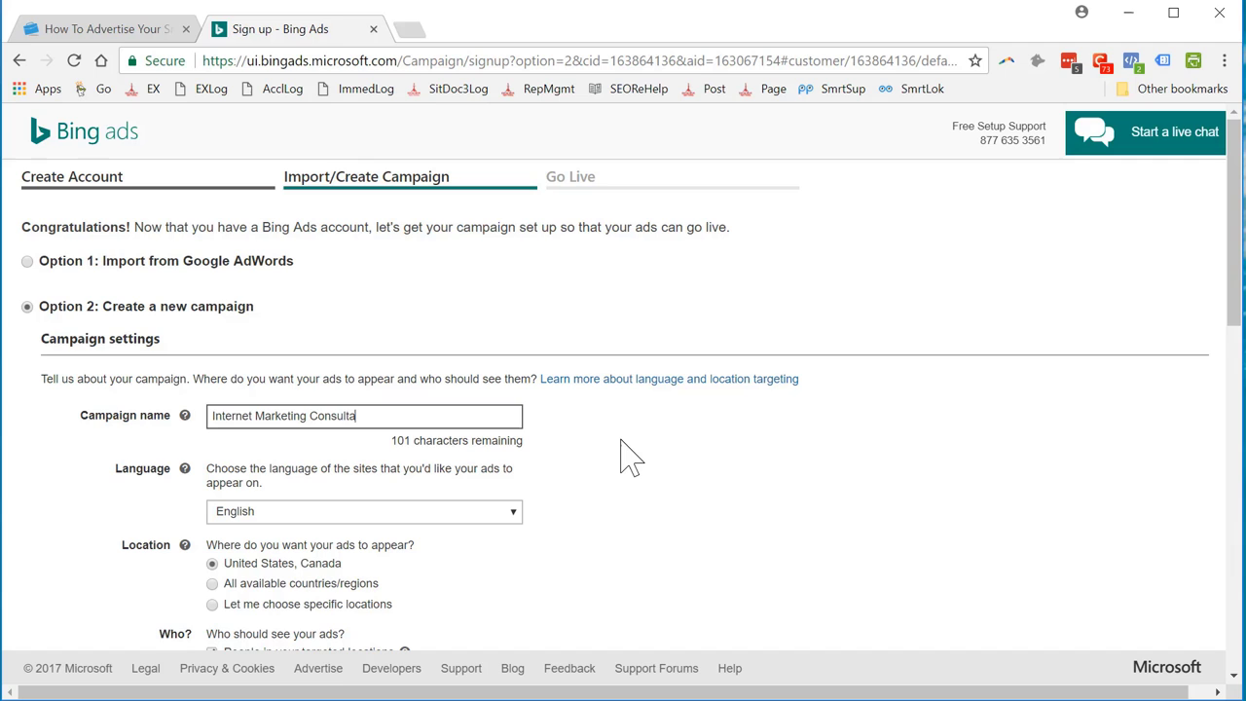
scroll(585, 511, "down", 2)
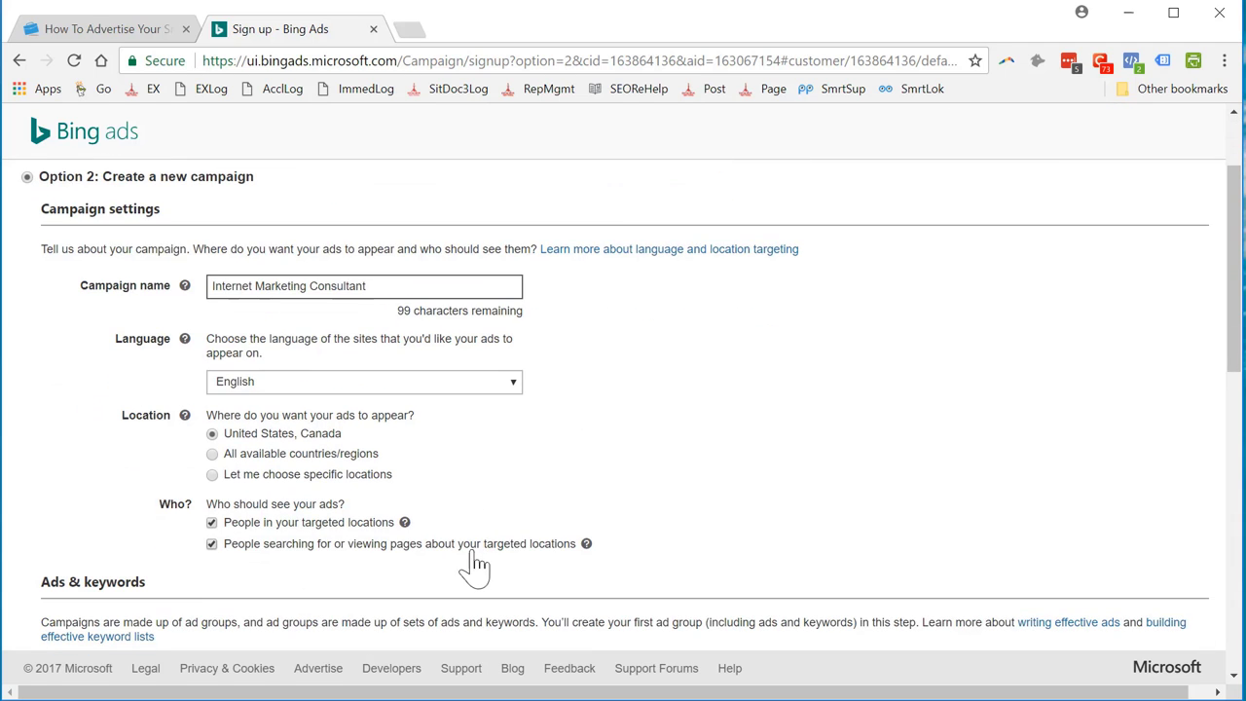
left_click(214, 475)
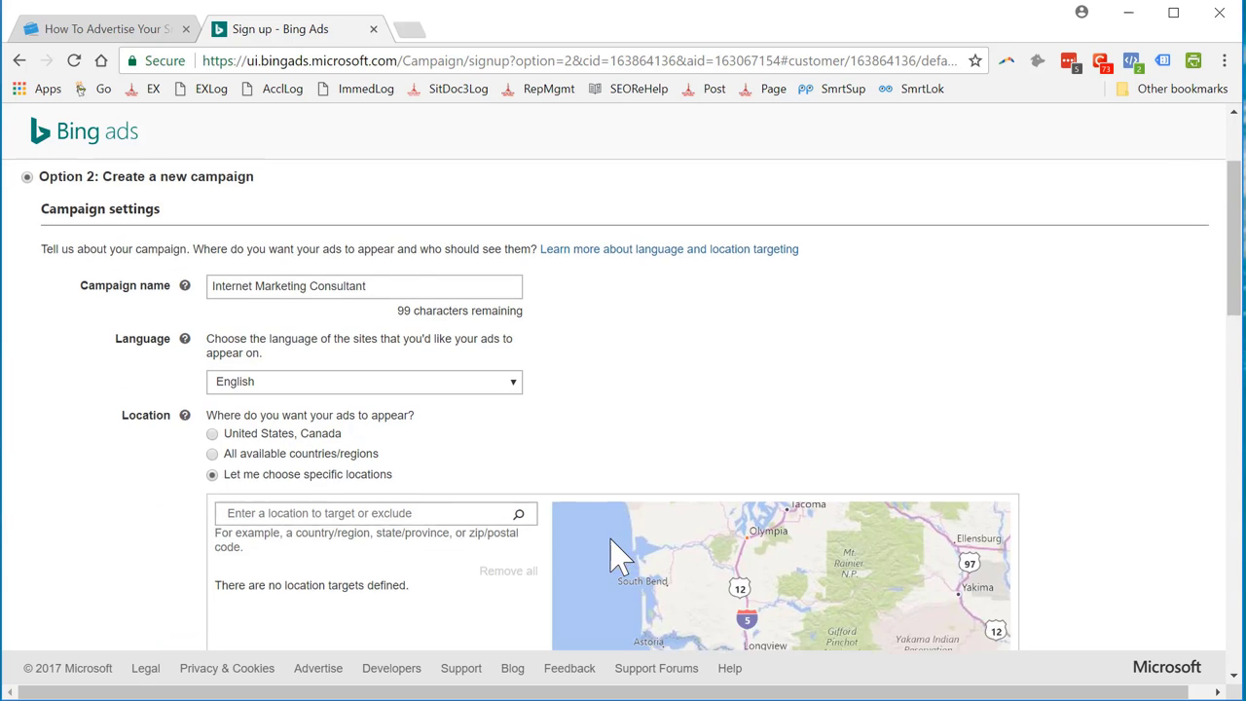
scroll(407, 487, "down", 2)
Search locations for 'san francisco, ca', correcting the typo, to list matching targets
left_click(335, 354)
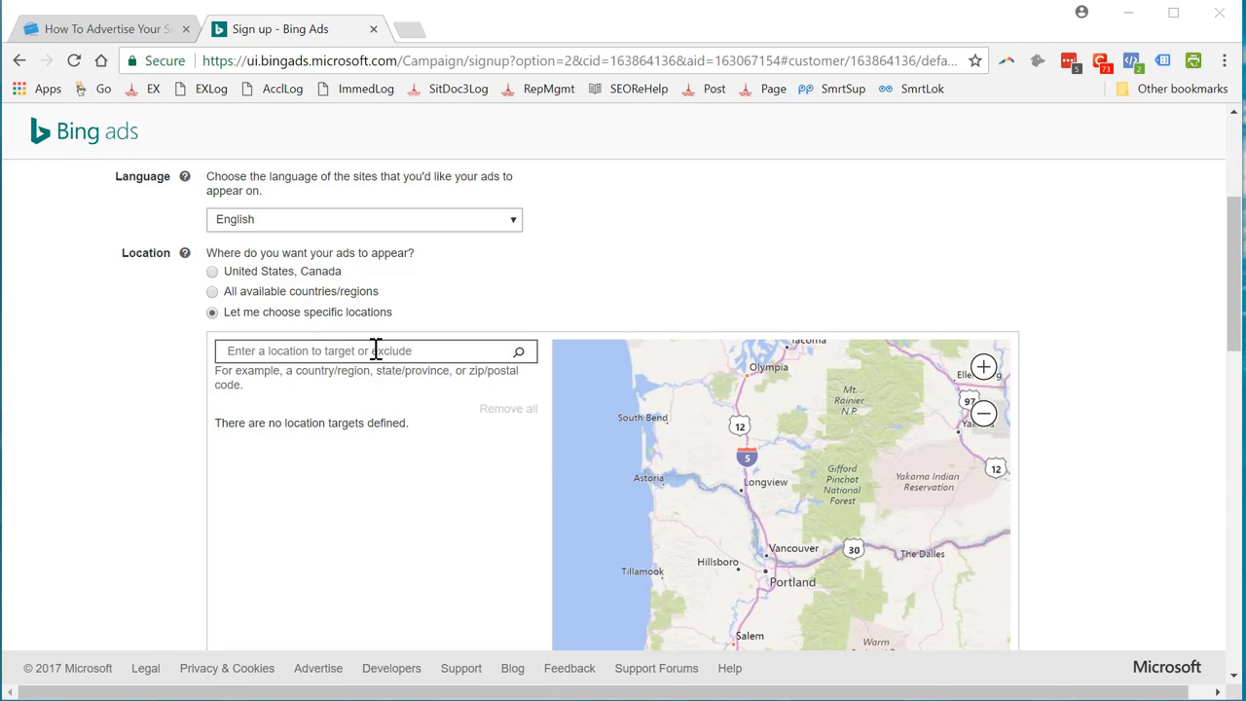
left_click(310, 347)
type("sanf rancisco, ca")
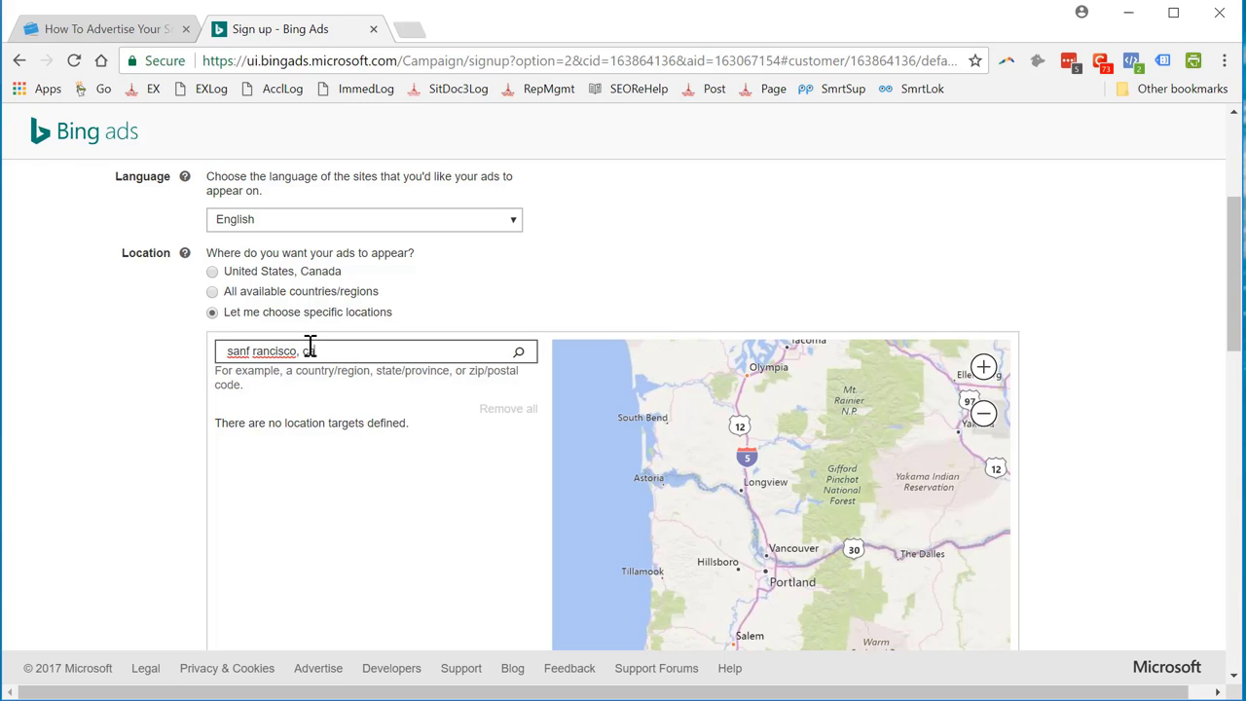
left_click(519, 353)
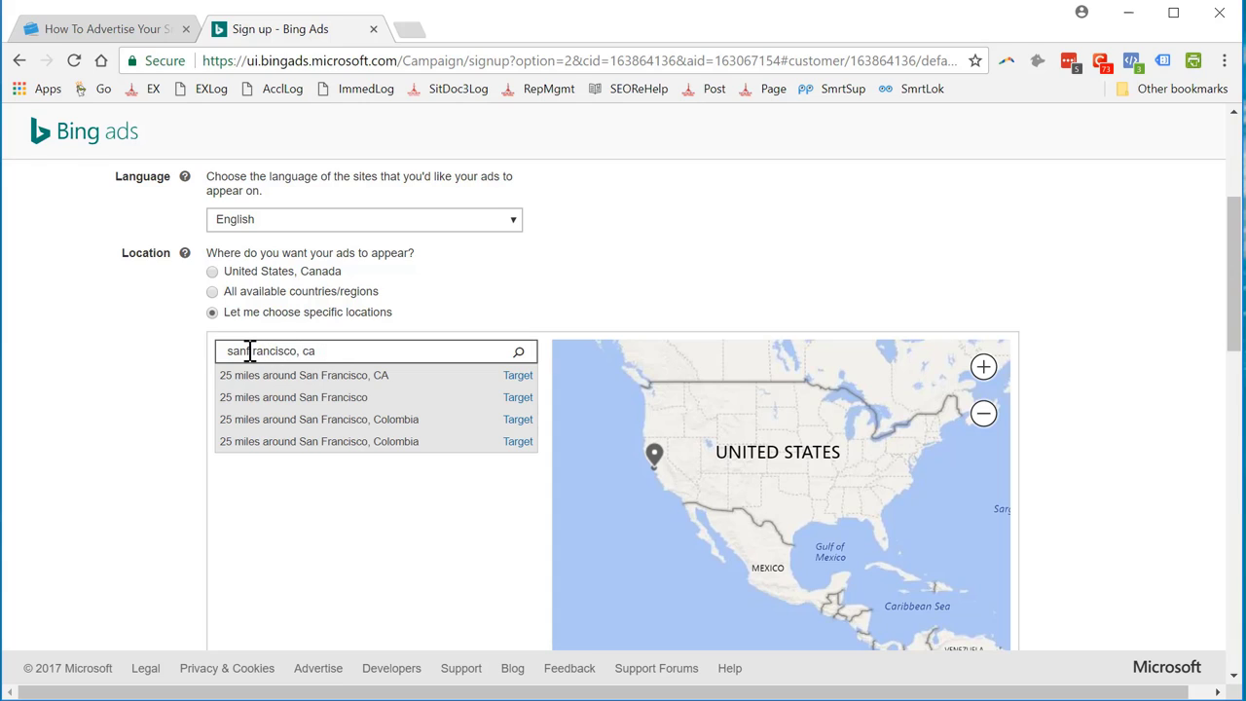
left_click(250, 352)
type("ca")
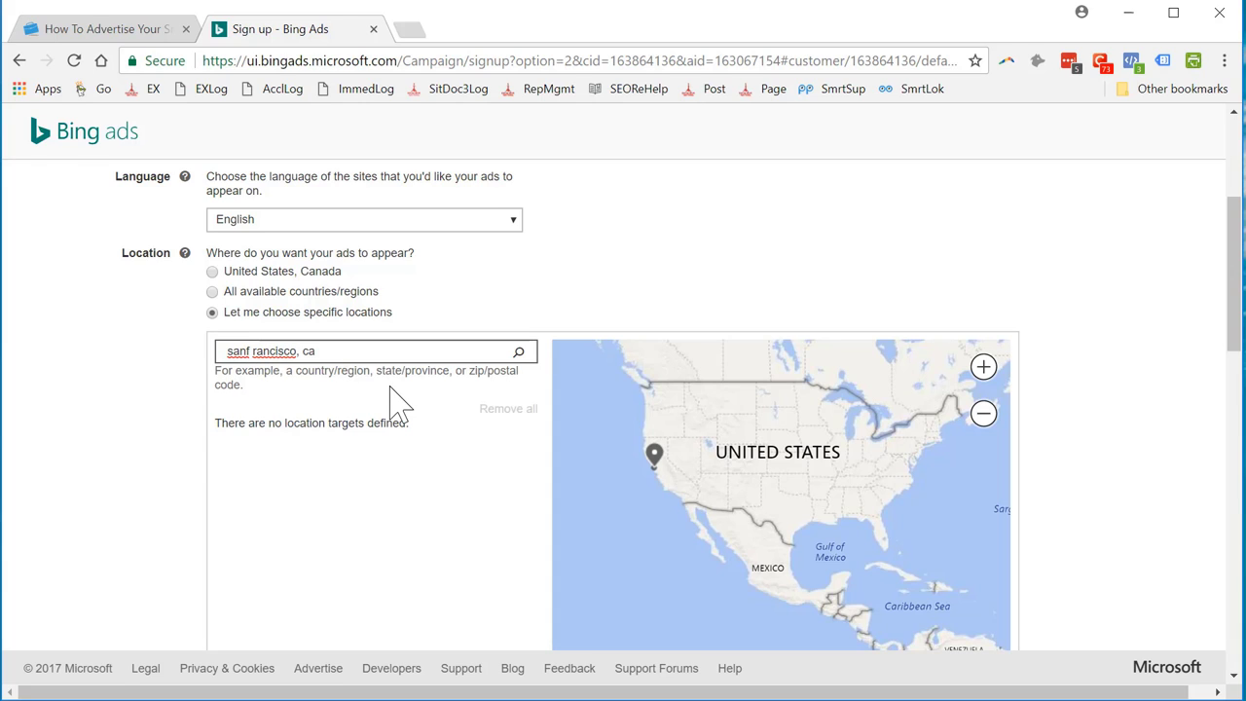
type("f rancisco, ca")
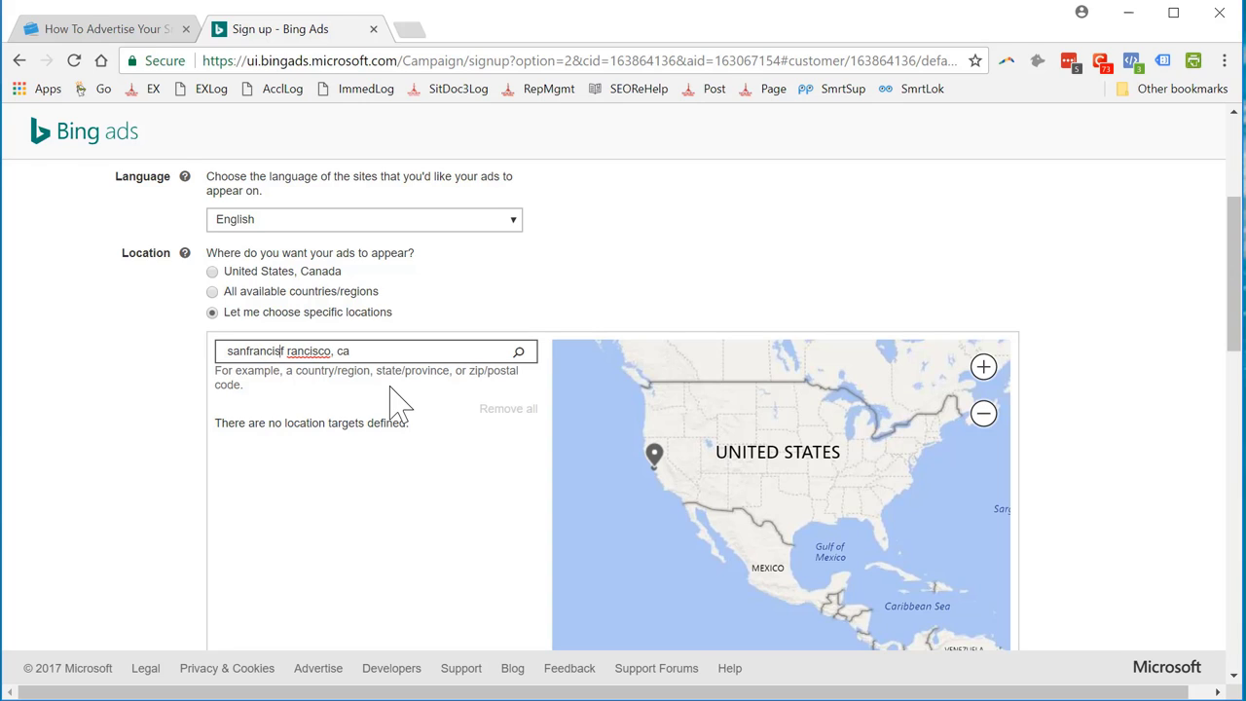
key("Delete")
key("Delete")
key("Delete")
key("Delete")
key("Delete")
key("Delete")
key("Delete")
key("Return")
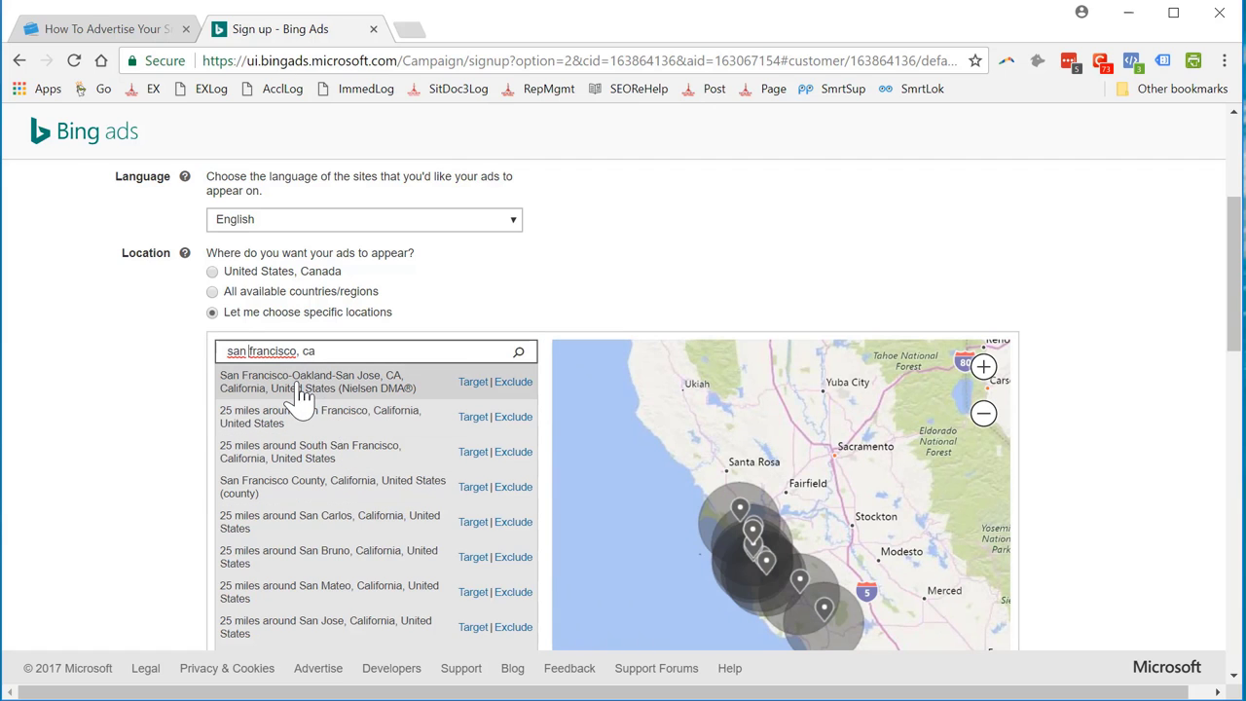
Target the San Francisco-Oakland-San Jose and Phoenix, AZ metros, then review the nine locations
left_click(469, 385)
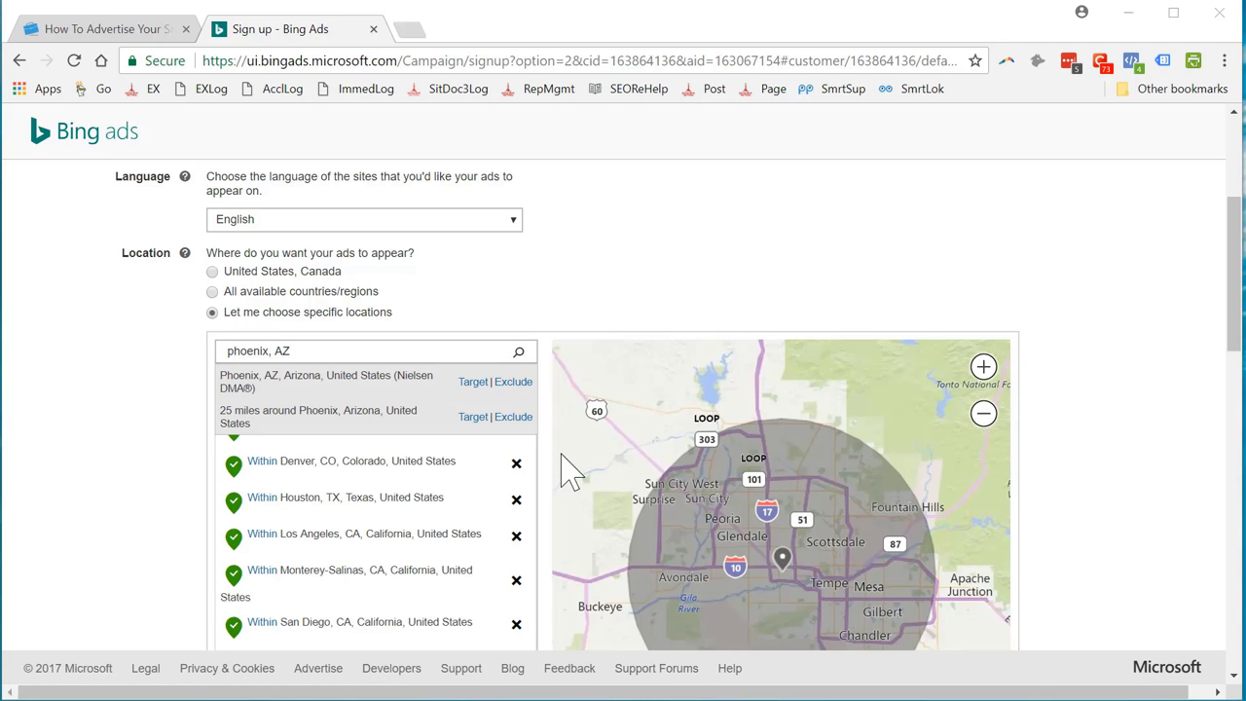
left_click(473, 382)
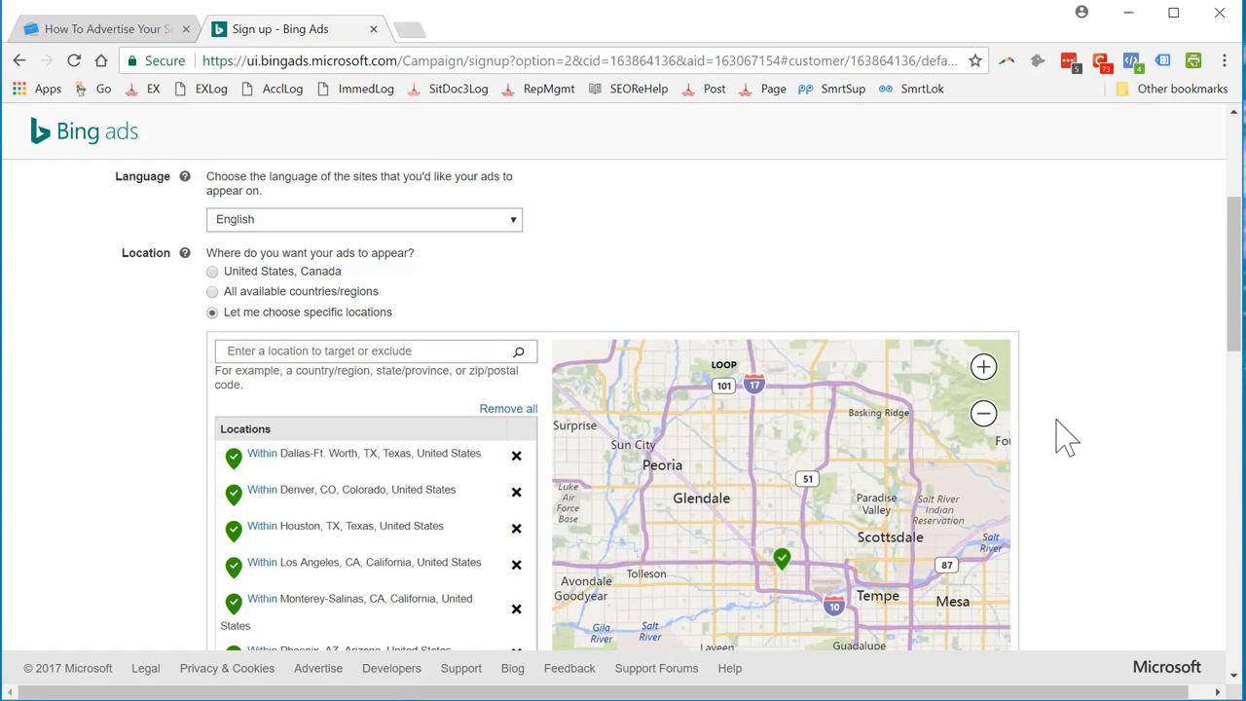
scroll(1061, 477, "down", 1)
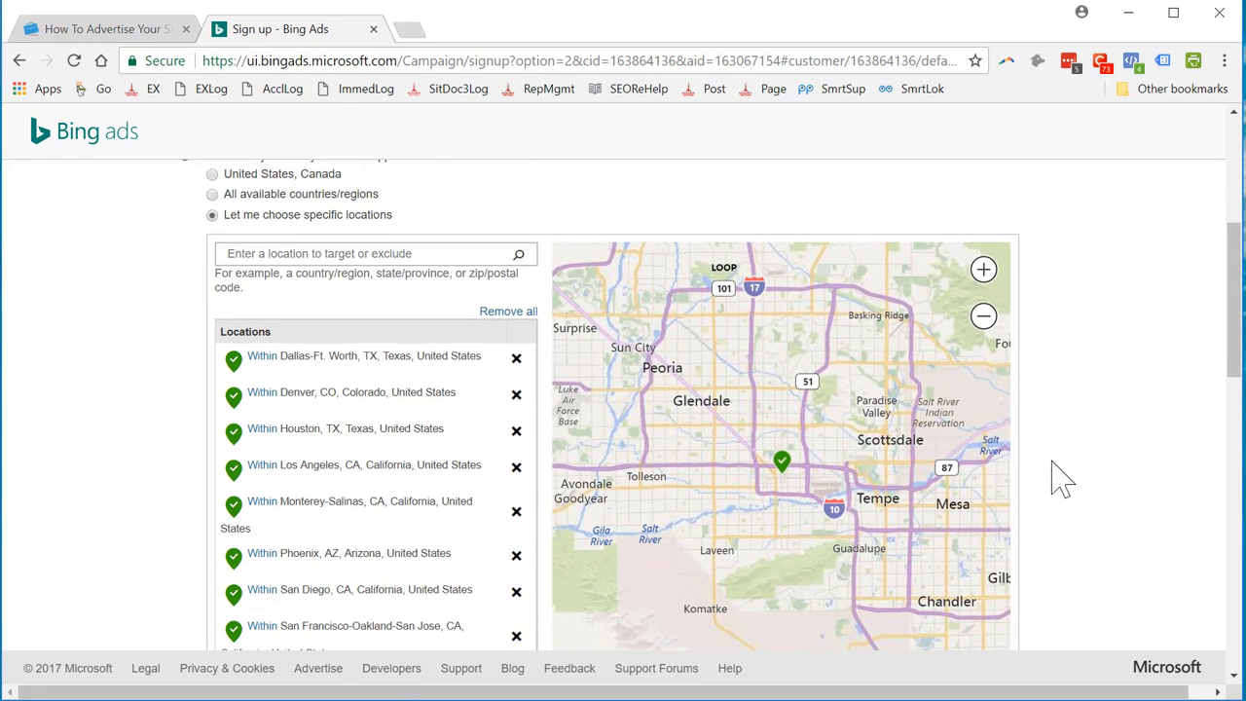
scroll(1061, 477, "down", 2)
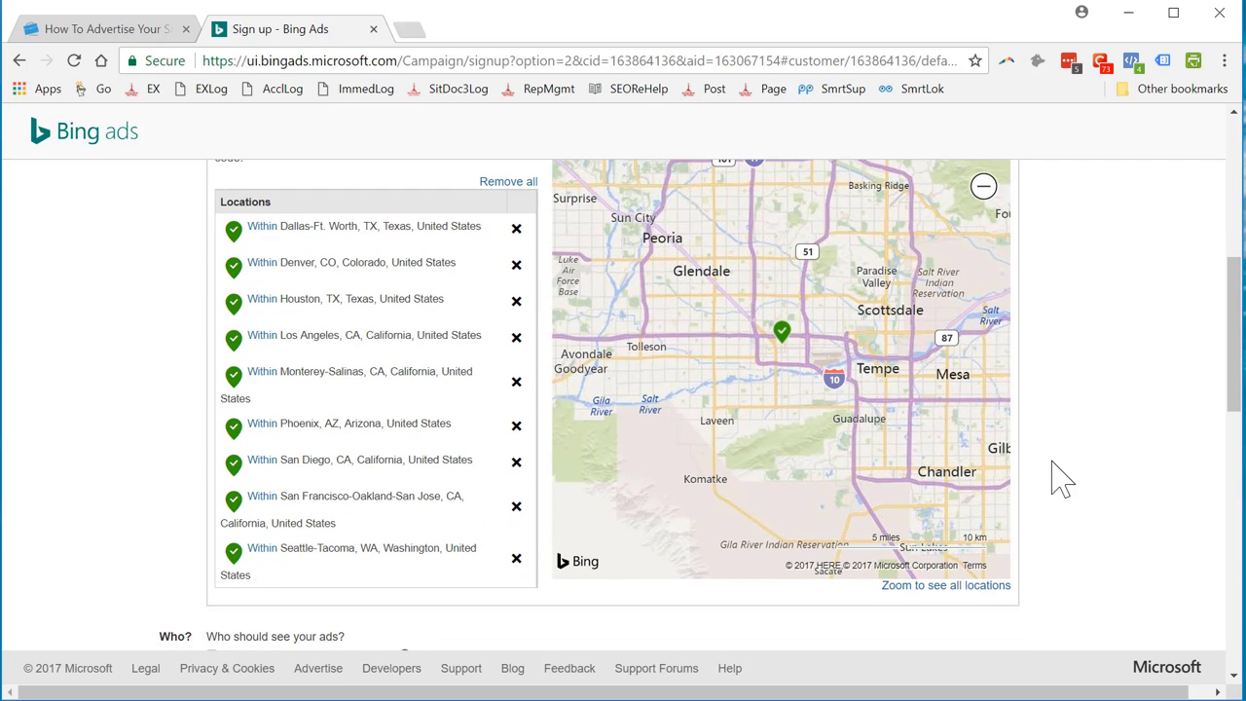
scroll(1042, 490, "down", 1)
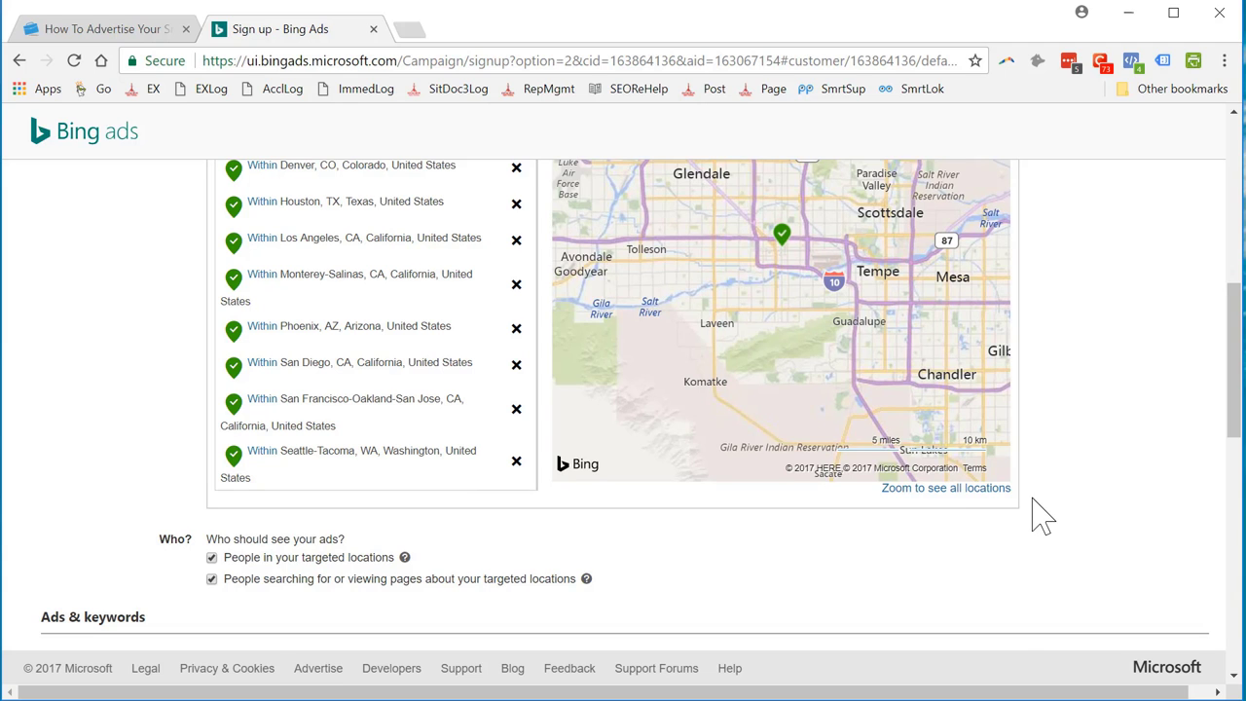
scroll(709, 389, "up", 5)
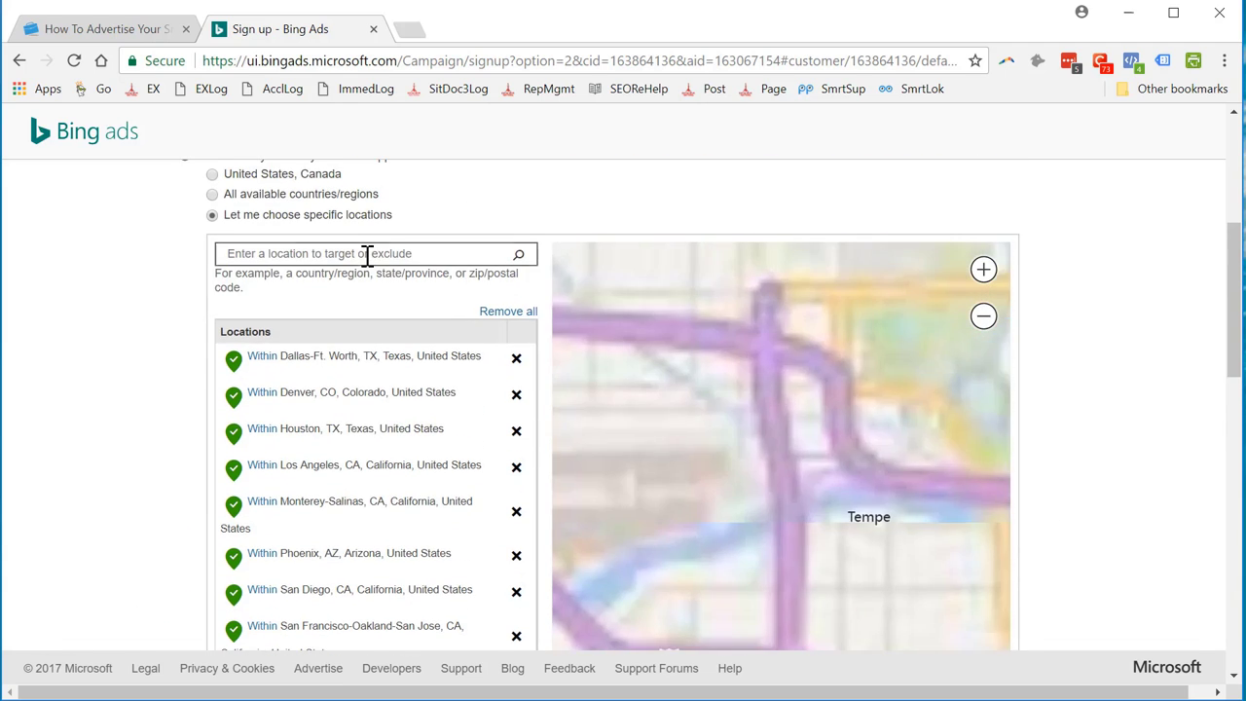
Target Santa Barbara-San Luis Obispo, then search Ventura, CA and dismiss its suggestions
left_click(367, 254)
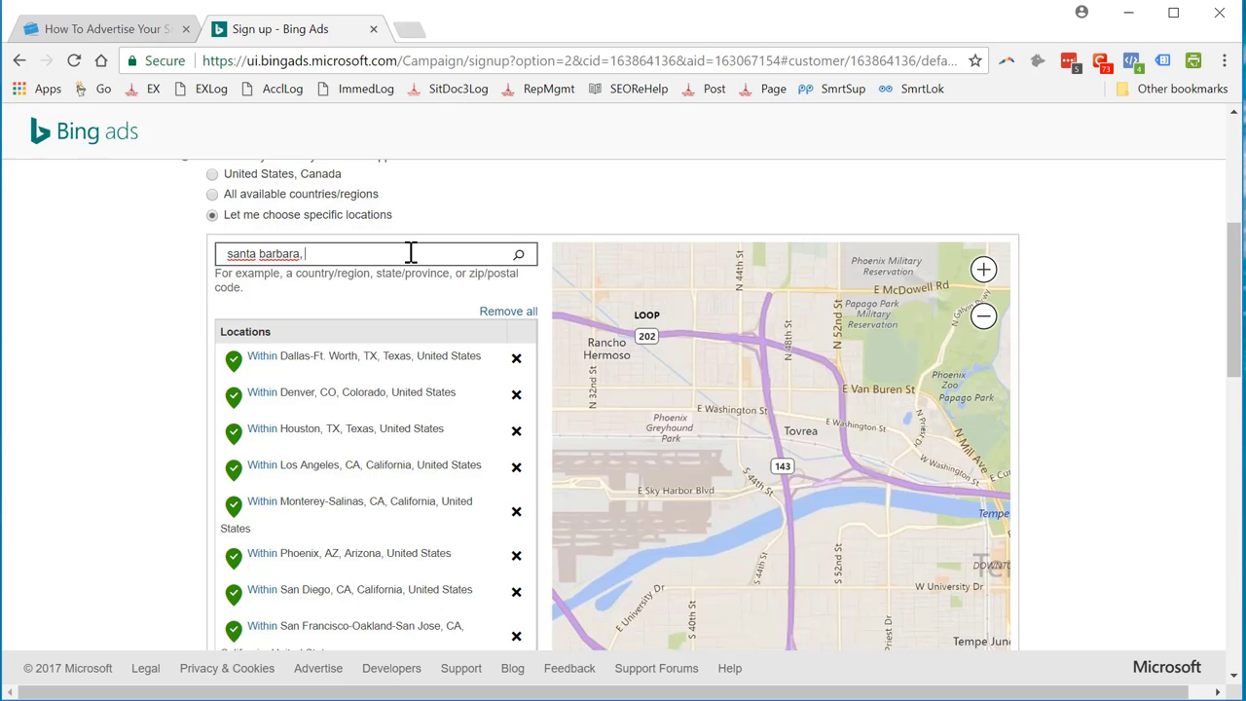
type("santa barbara, ca")
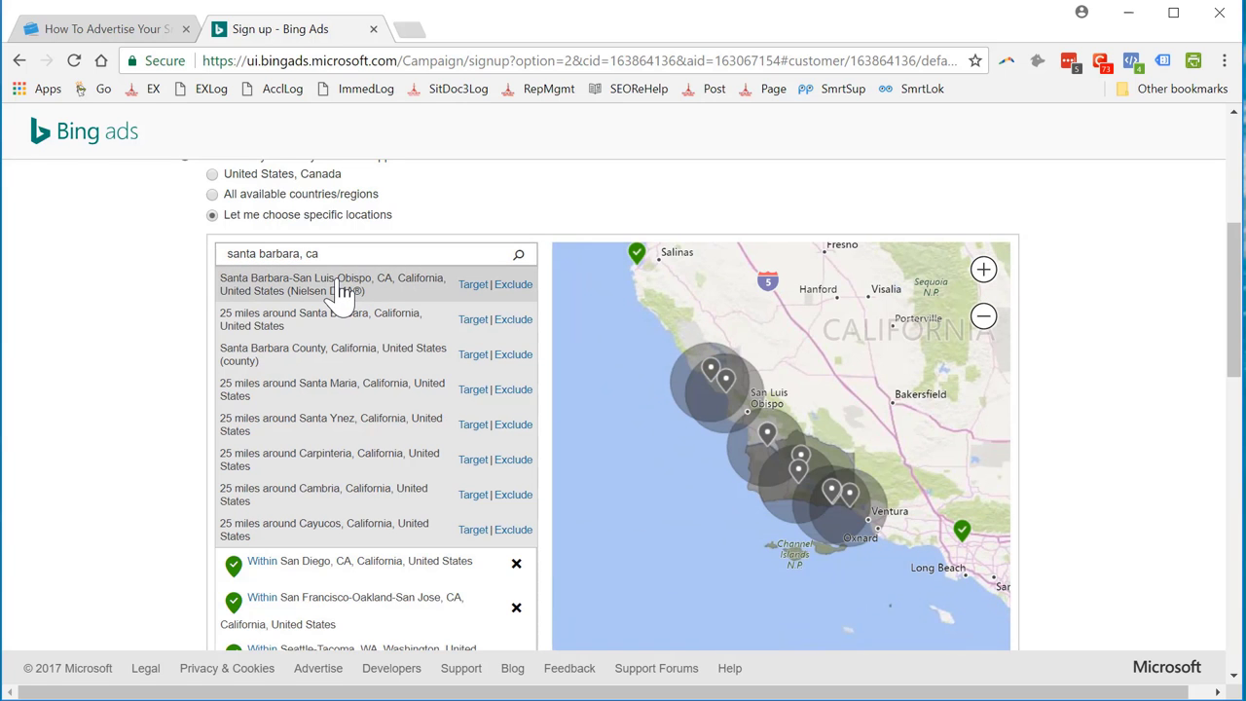
left_click(471, 284)
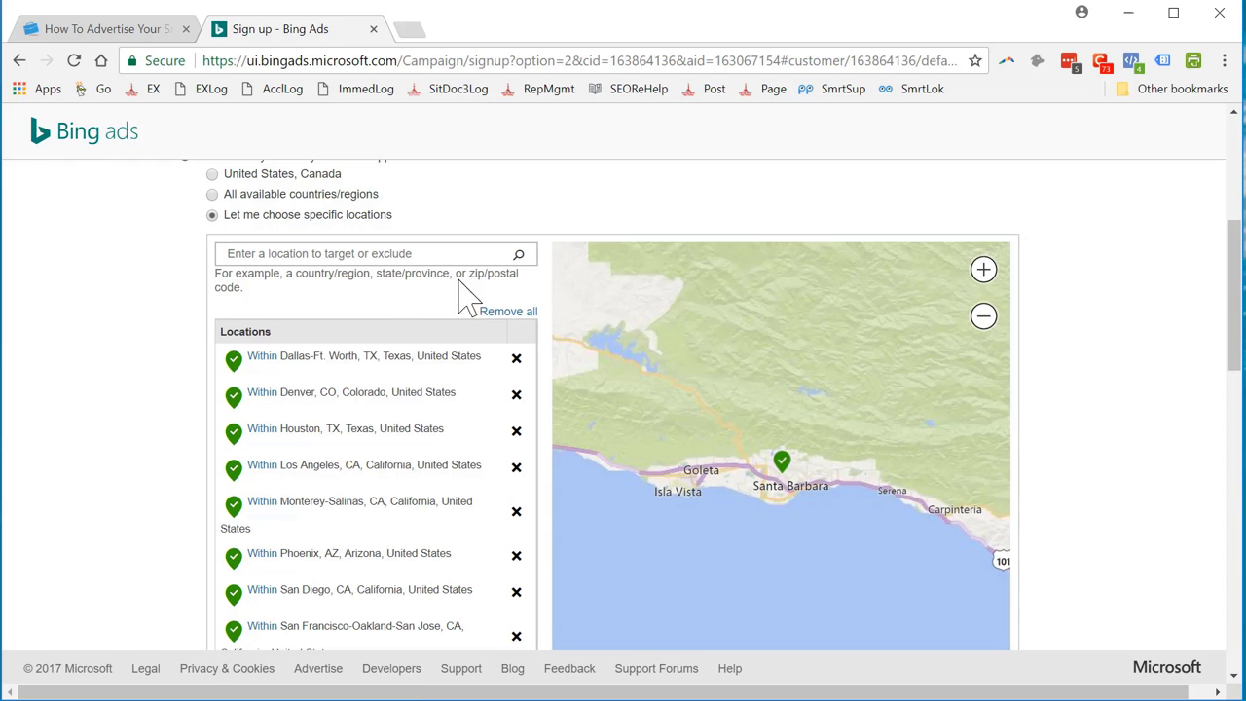
left_click(329, 256)
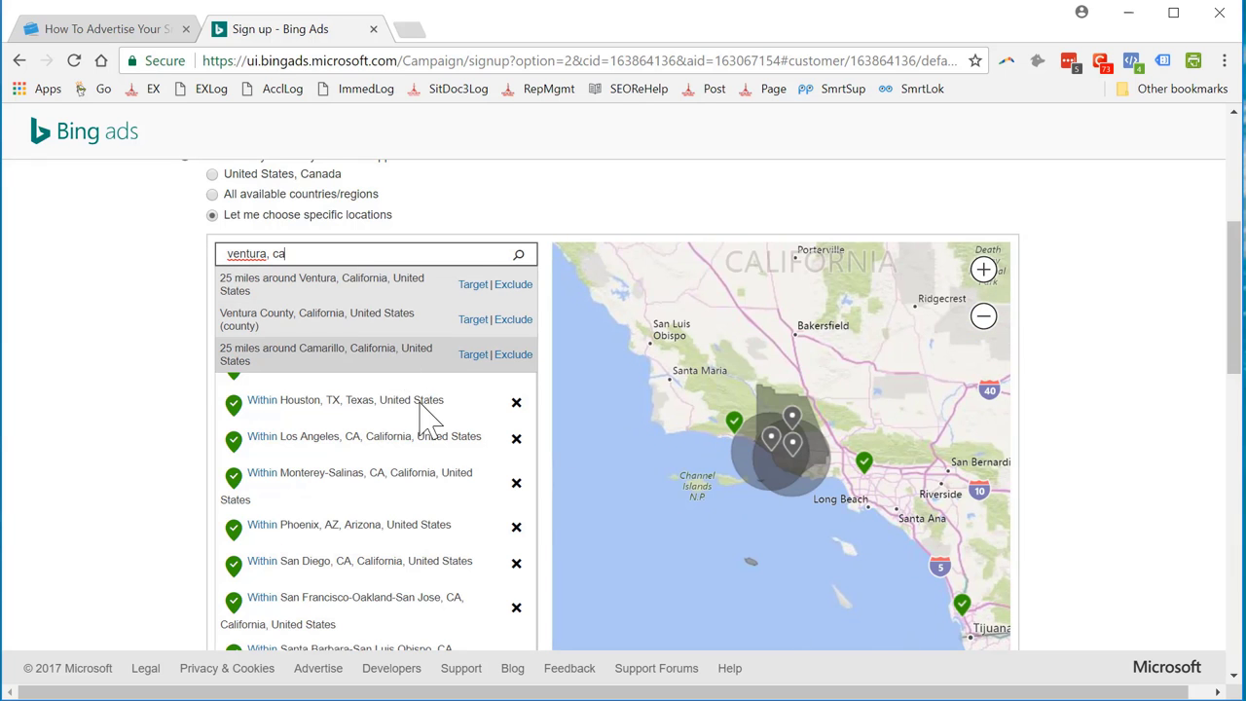
left_click(581, 214)
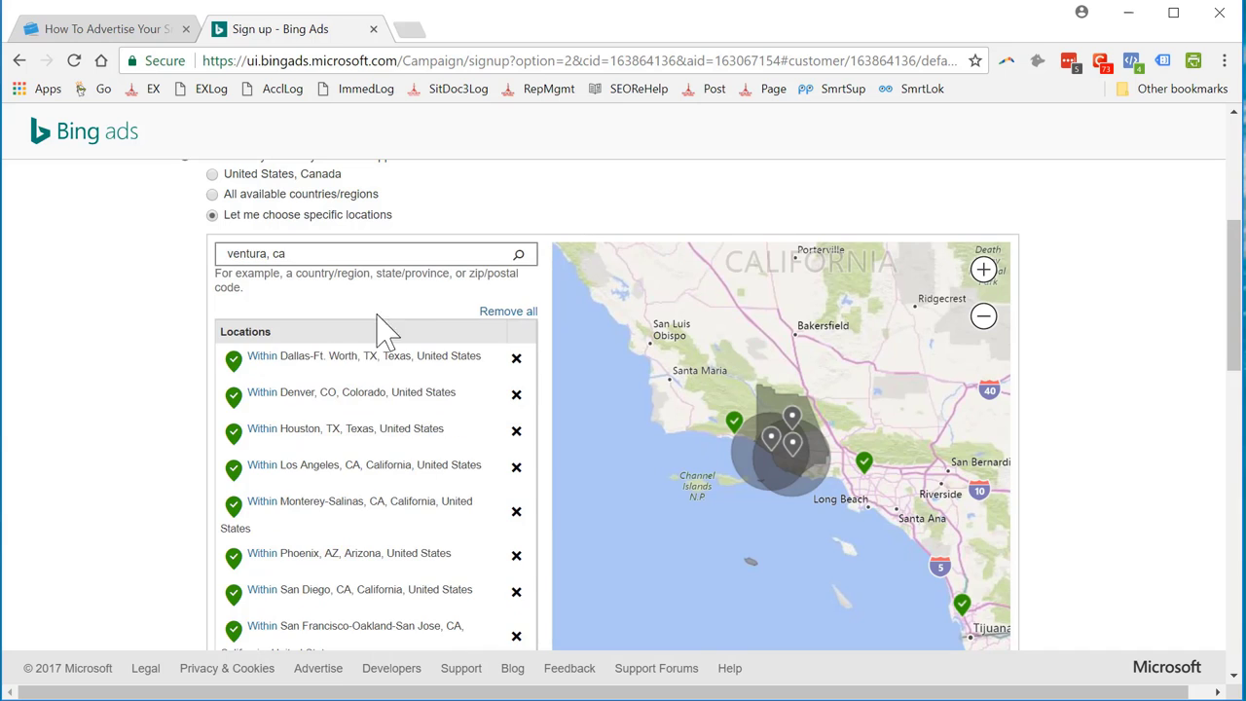
scroll(128, 463, "down", 2)
scroll(128, 463, "down", 3)
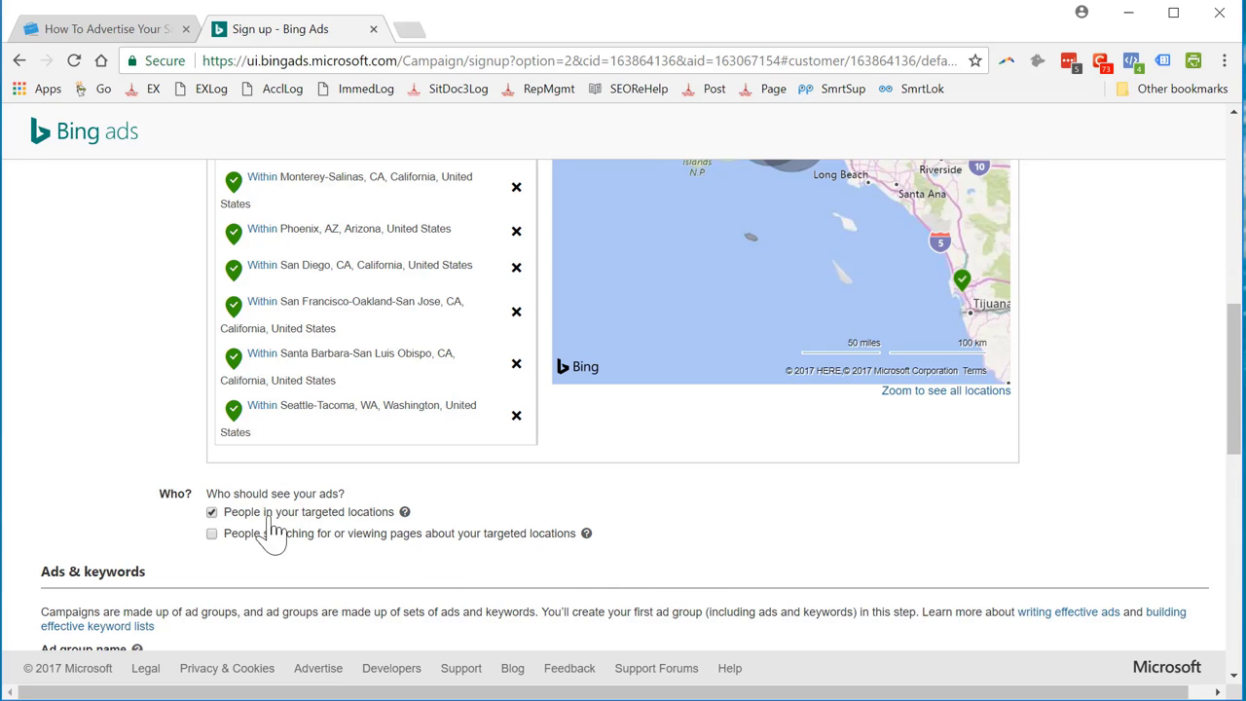
Name the ad group 'Internet Marketing Consultant' and open the Create ad form
scroll(156, 491, "down", 4)
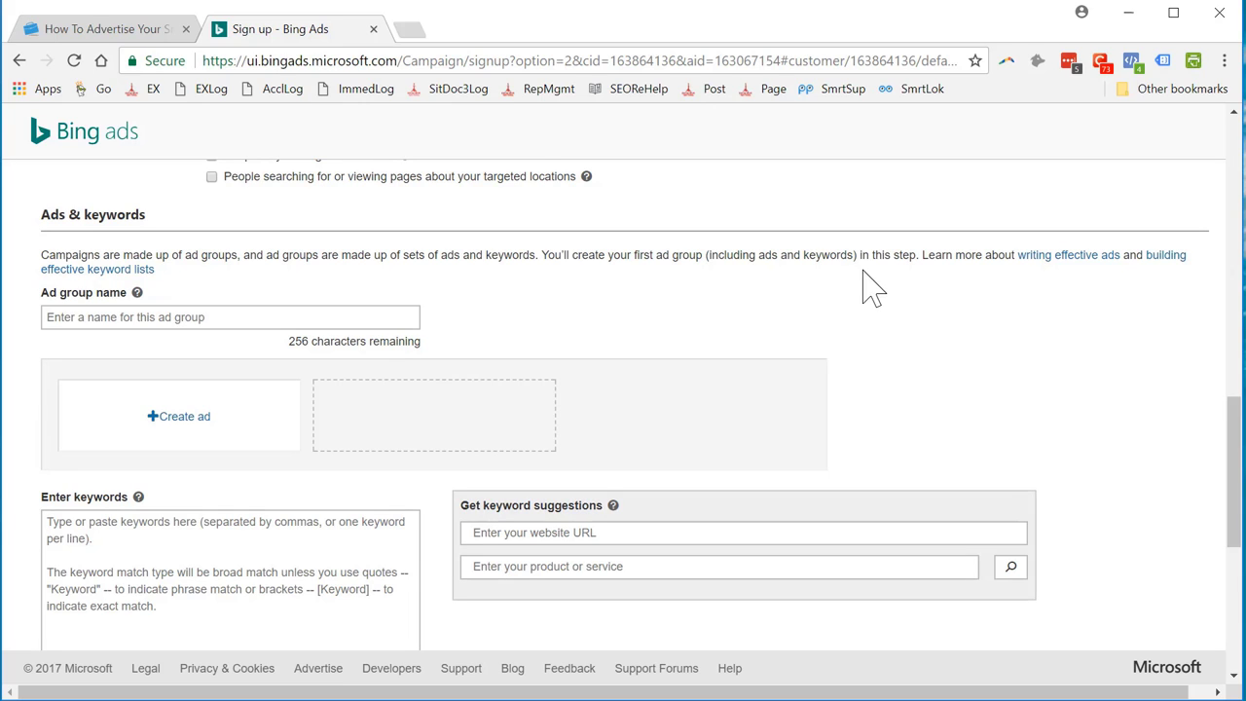
left_click(271, 324)
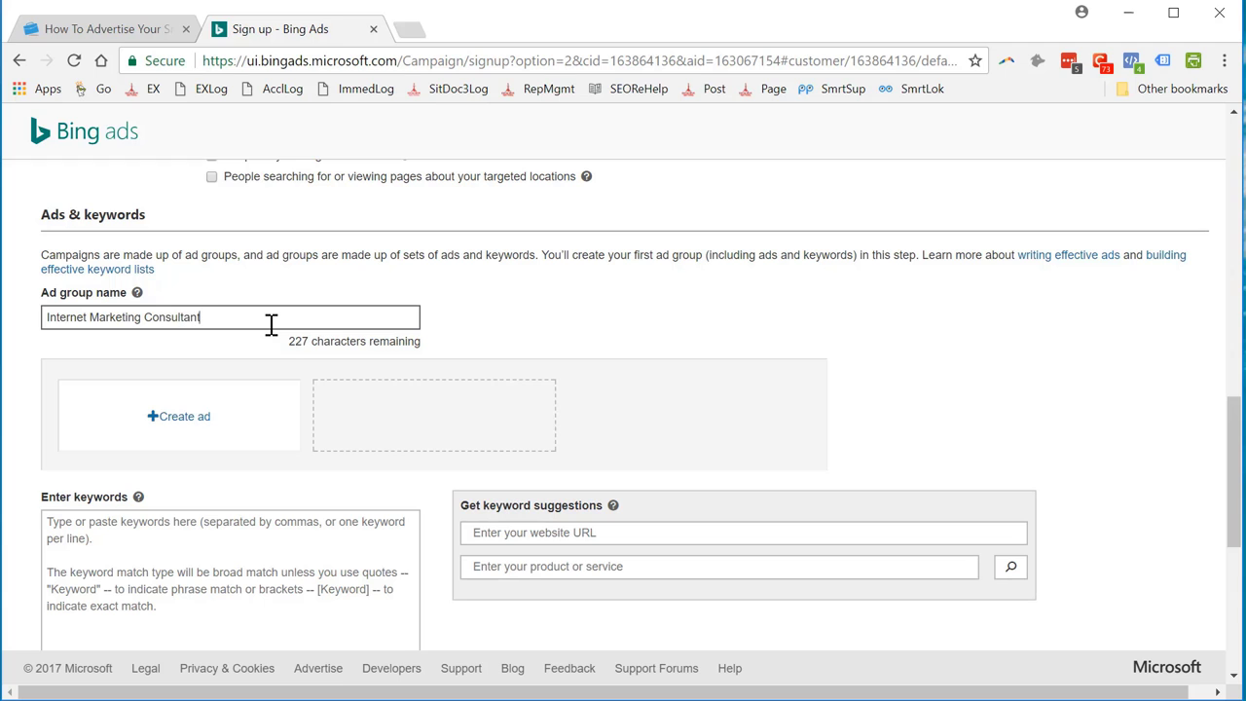
left_click(179, 419)
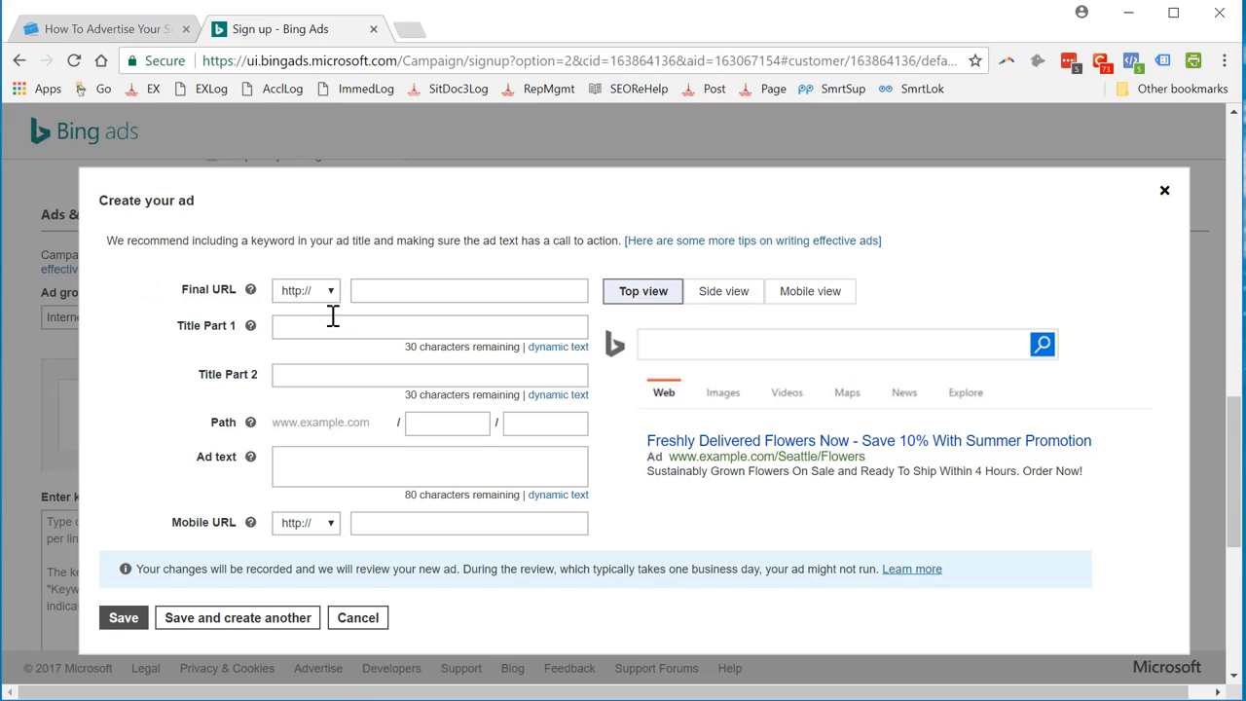